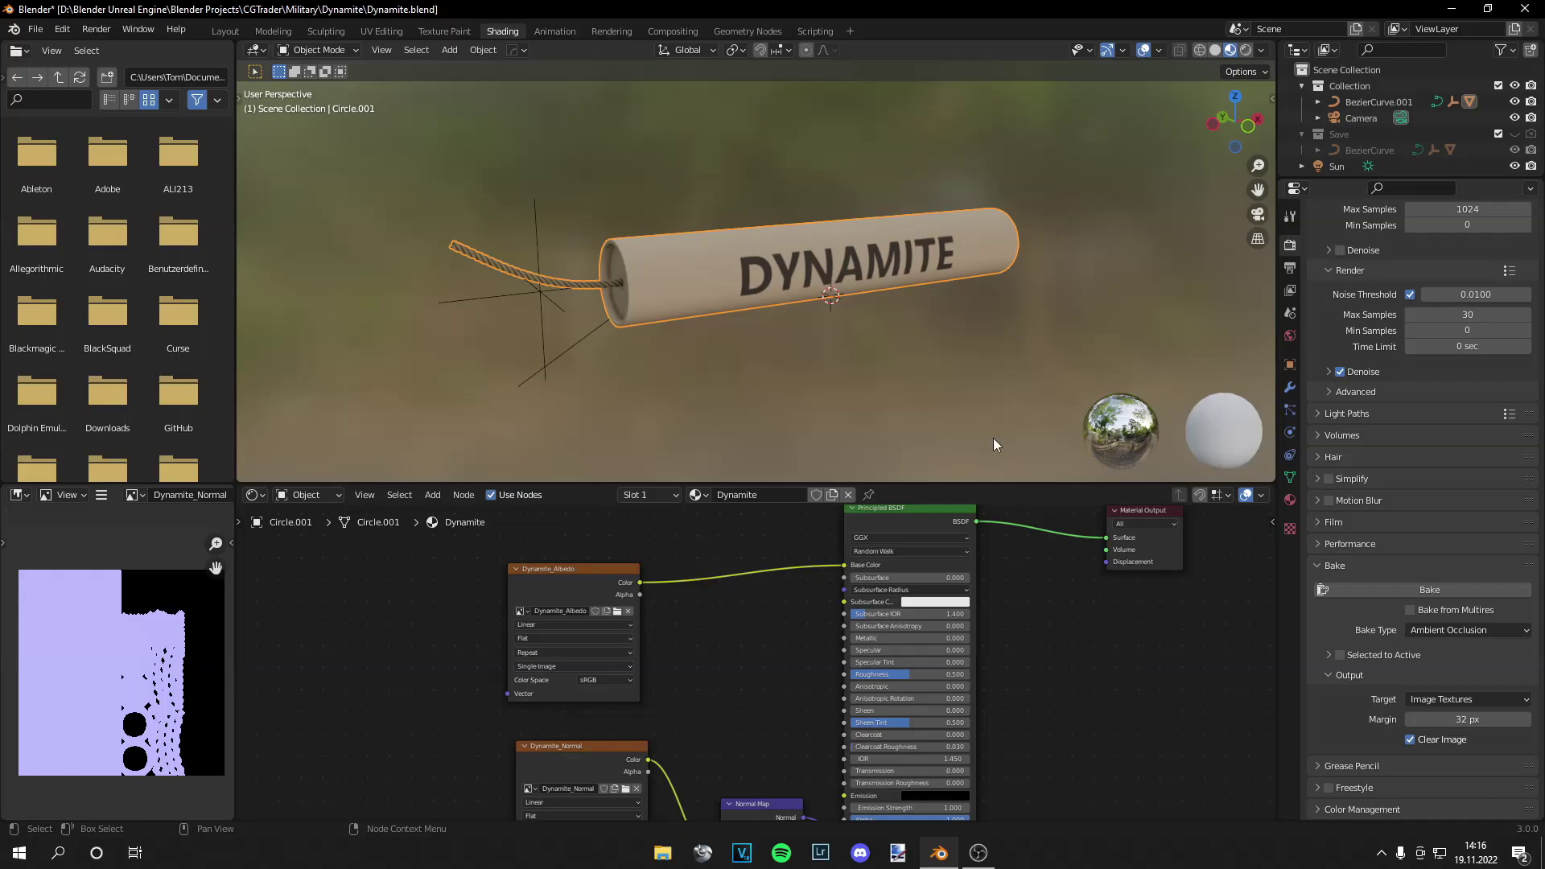
Step: Disconnect the Principled BSDF from the Material Output's Surface input
{"action": "mouse_move", "coordinate": [923, 291]}
{"action": "middle_mouse_down"}
{"action": "mouse_move", "coordinate": [889, 309]}
{"action": "mouse_move", "coordinate": [920, 294]}
{"action": "middle_mouse_up"}
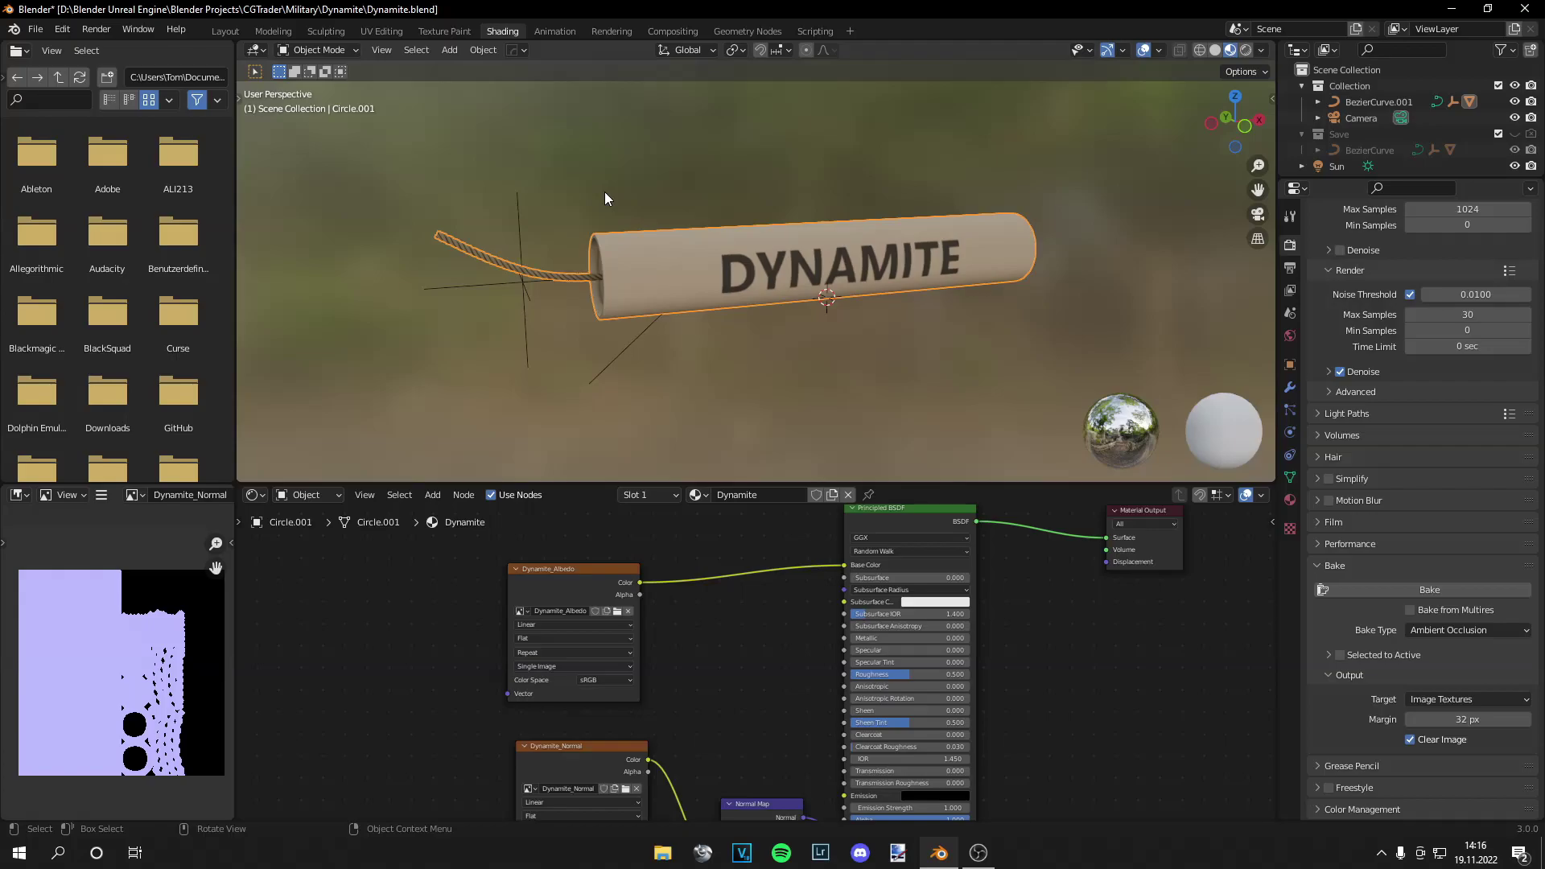
{"action": "middle_click_drag", "start_coordinate": [605, 199], "coordinate": [641, 266]}
{"action": "scroll", "coordinate": [639, 327], "scroll_direction": "up", "scroll_amount": 5}
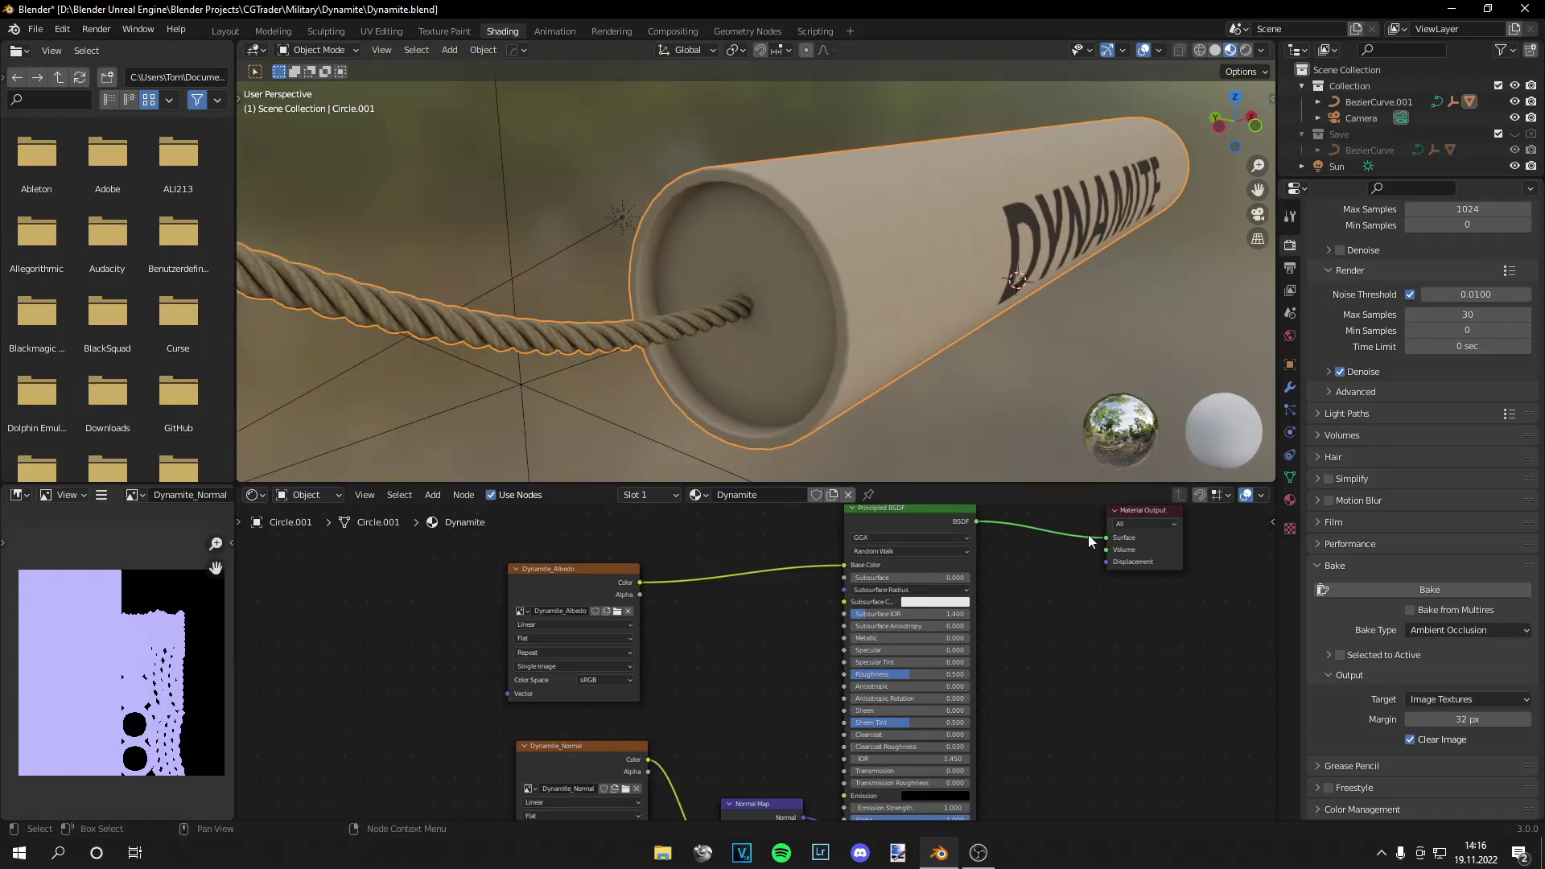
{"action": "left_click_drag", "start_coordinate": [1102, 538], "coordinate": [1062, 592]}
{"action": "middle_click_drag", "start_coordinate": [1062, 592], "coordinate": [881, 617]}
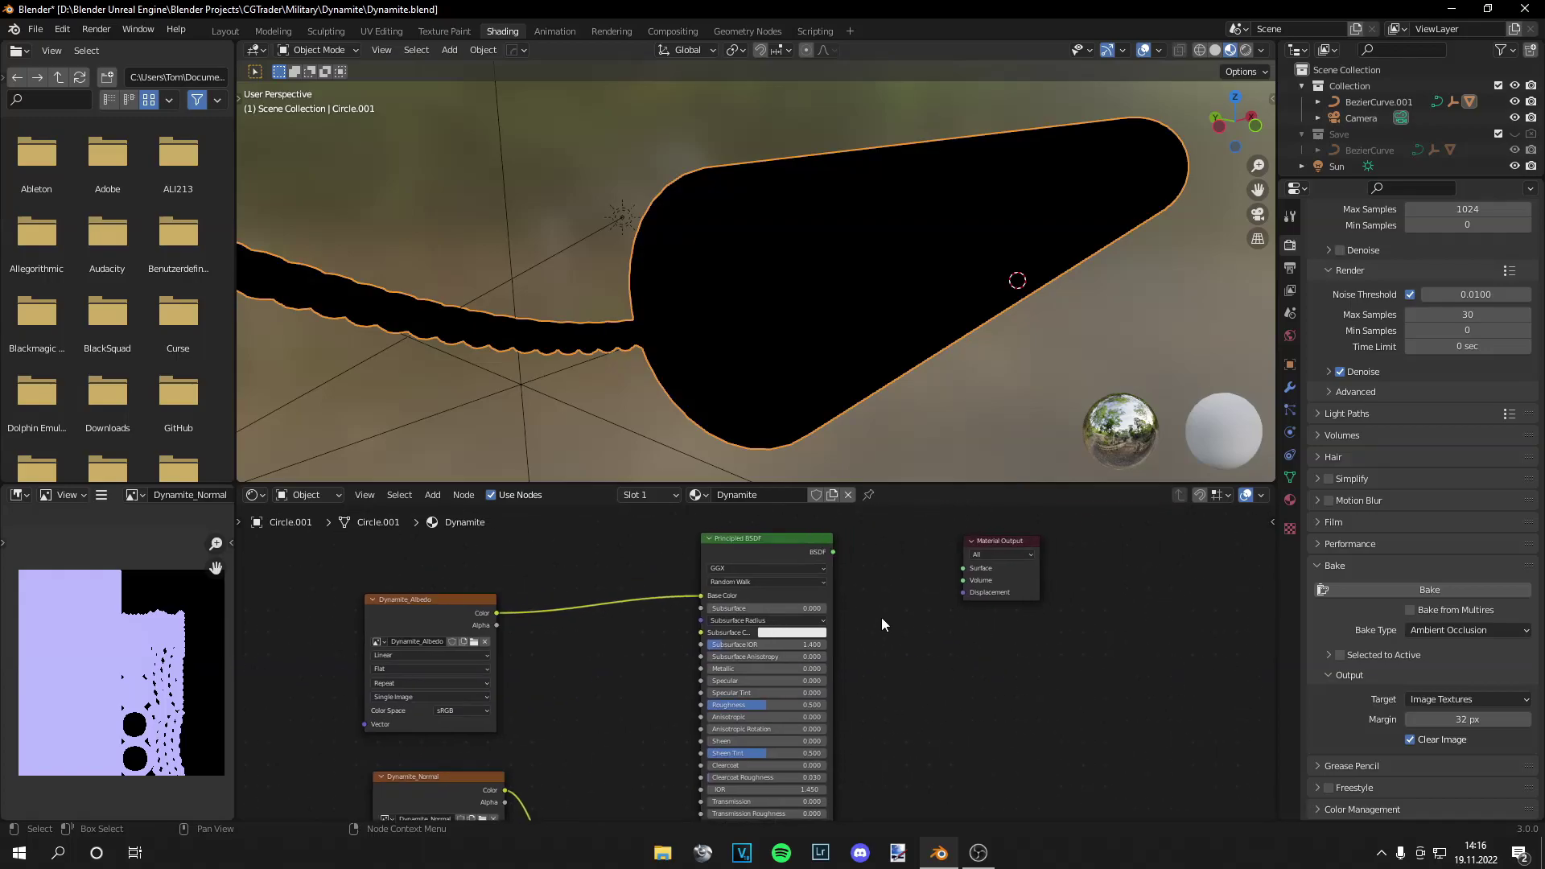
Step: Add a Diffuse BSDF node and connect its BSDF output to the Material Output Surface
{"action": "key", "text": "shift+a"}
{"action": "left_click", "coordinate": [886, 587]}
{"action": "type", "text": "dif"}
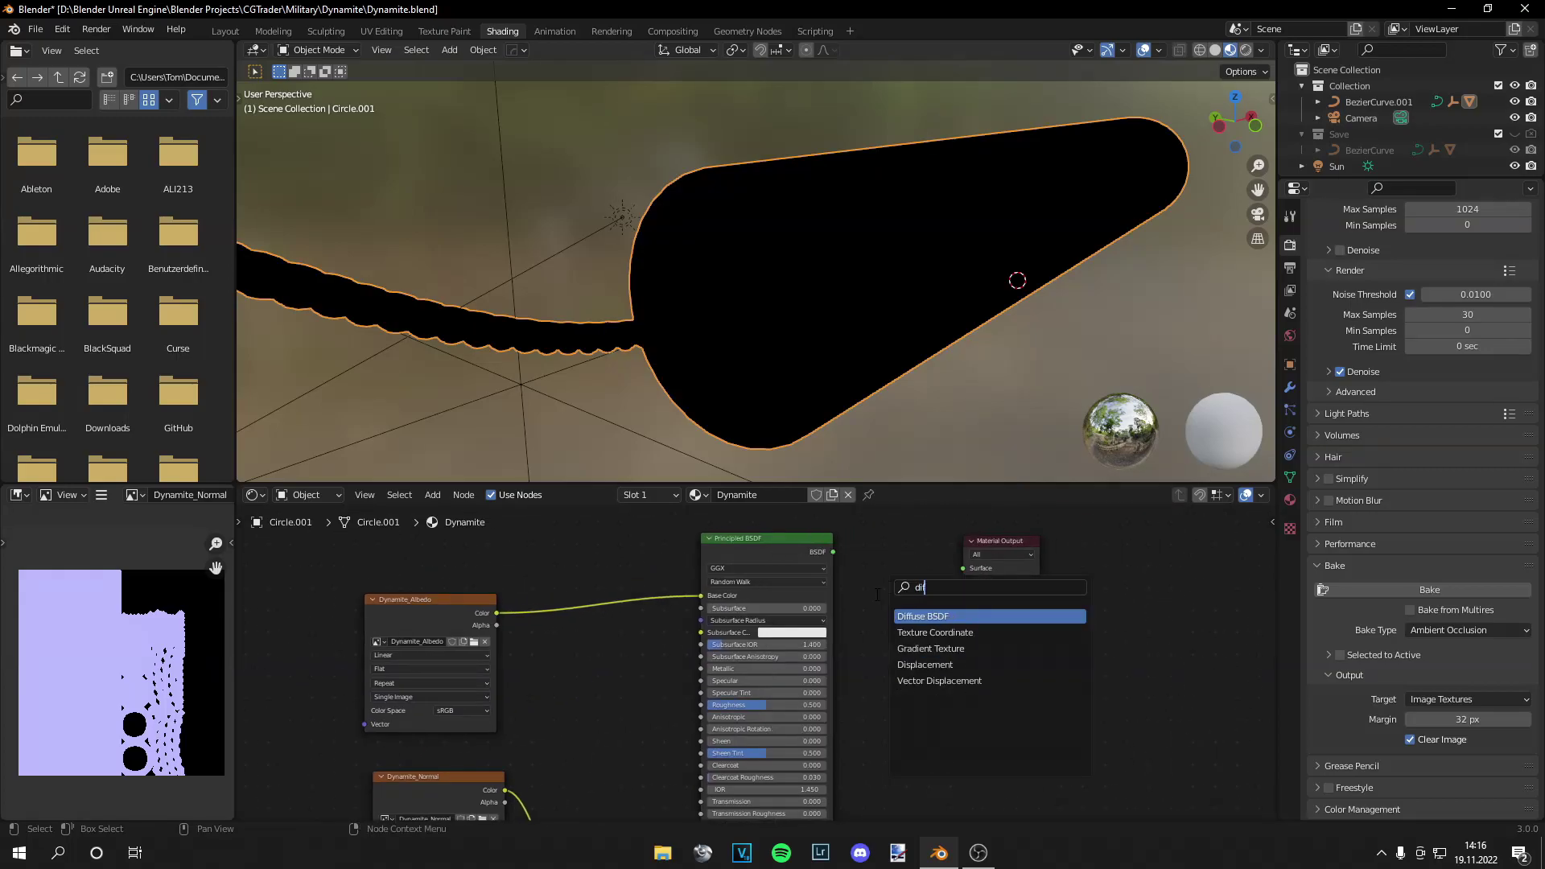
{"action": "key", "text": "Return"}
{"action": "left_click", "coordinate": [855, 588]}
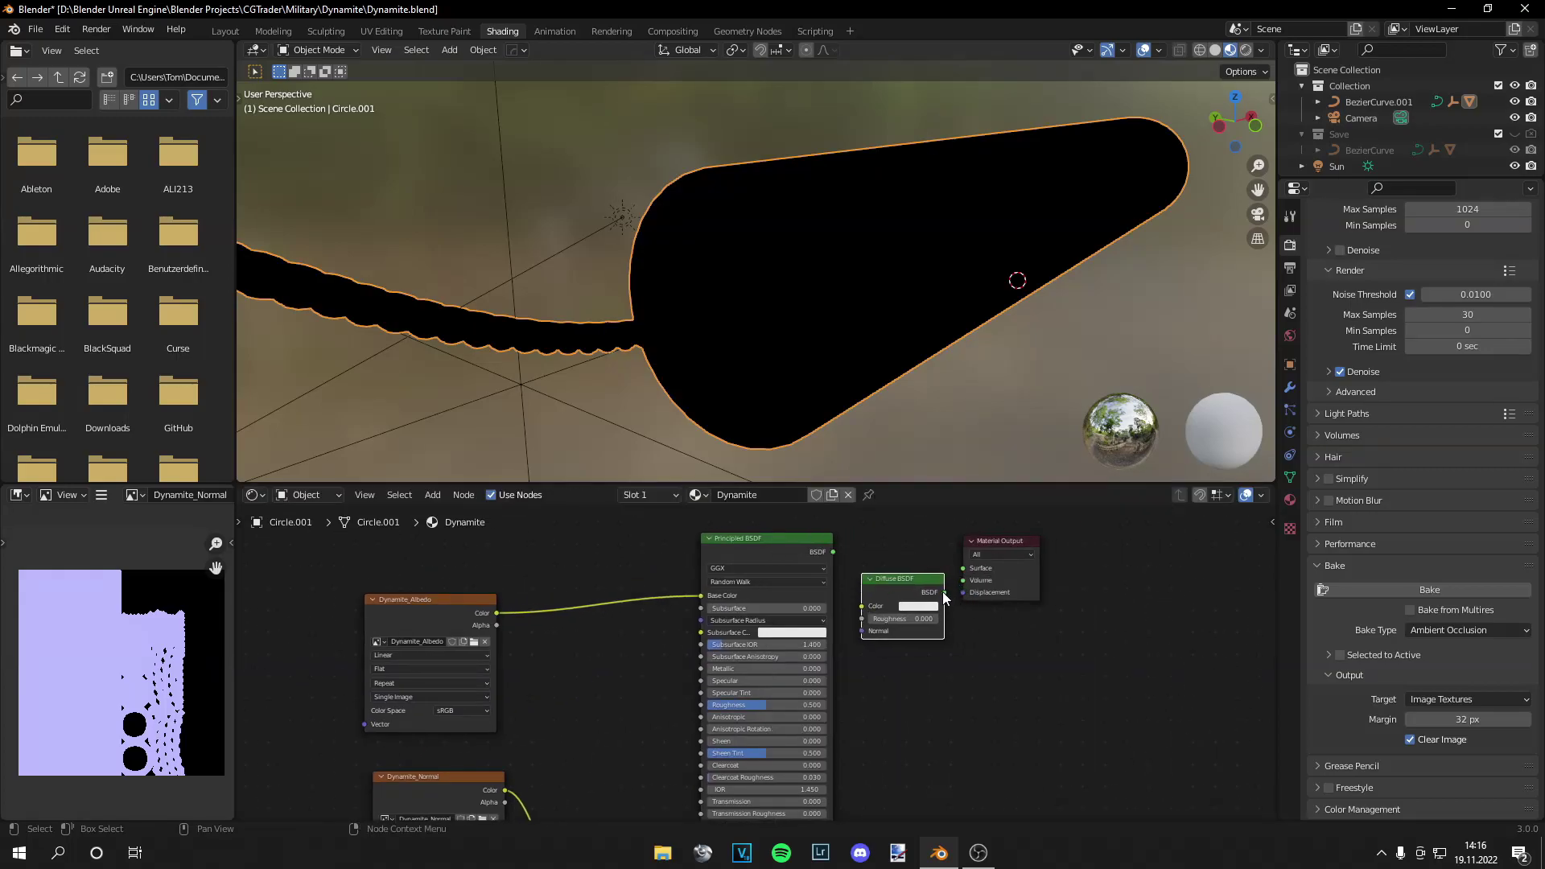
{"action": "left_click_drag", "start_coordinate": [944, 593], "coordinate": [1020, 580]}
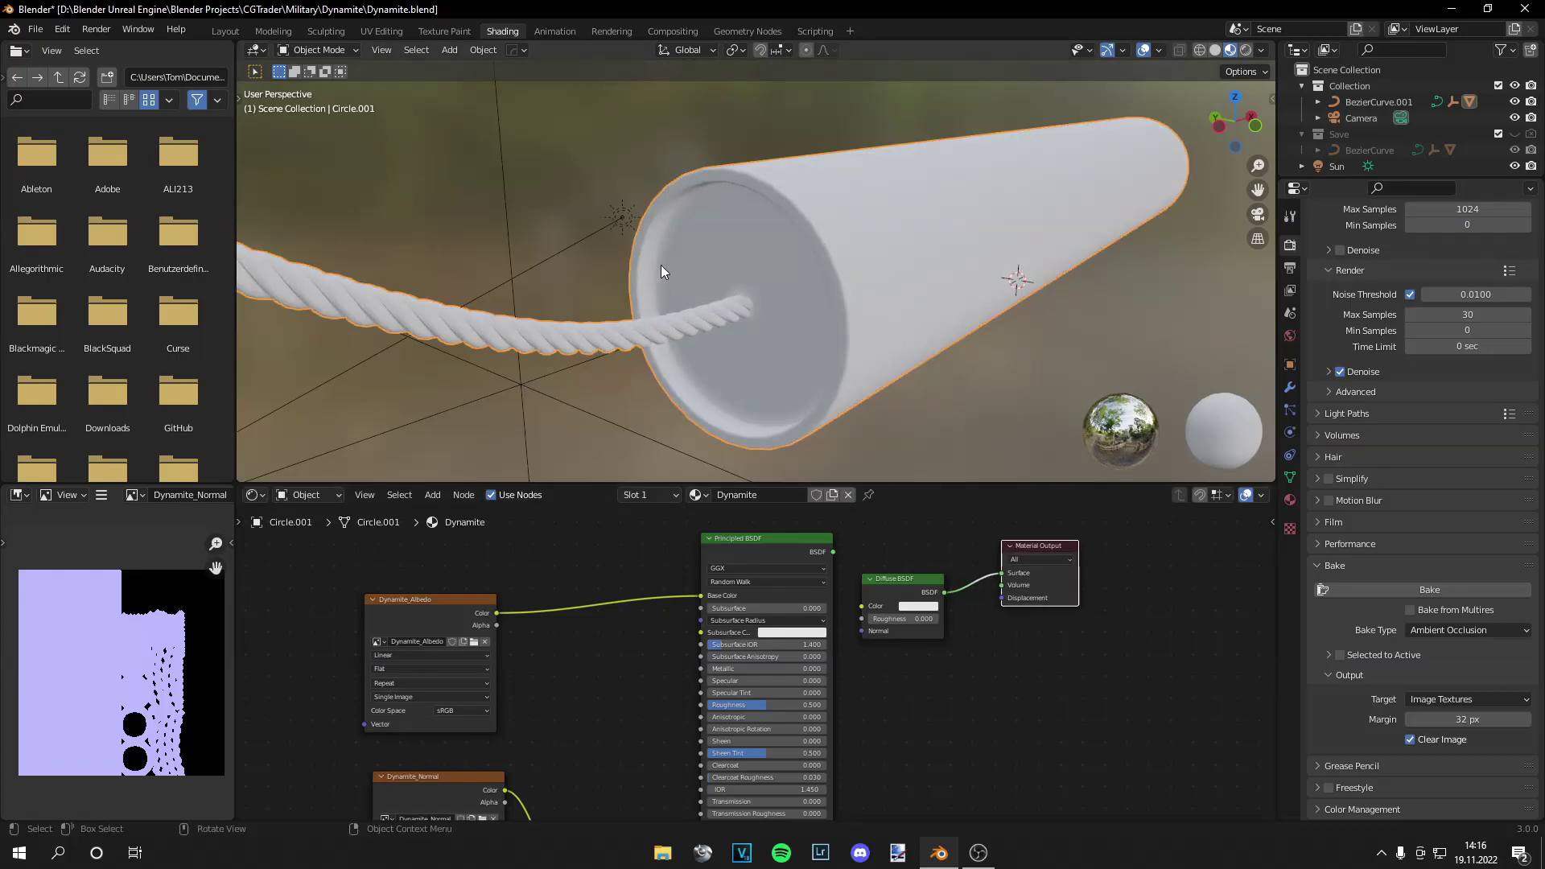
{"action": "scroll", "coordinate": [820, 326], "scroll_direction": "down", "scroll_amount": 3}
{"action": "left_click", "coordinate": [861, 388]}
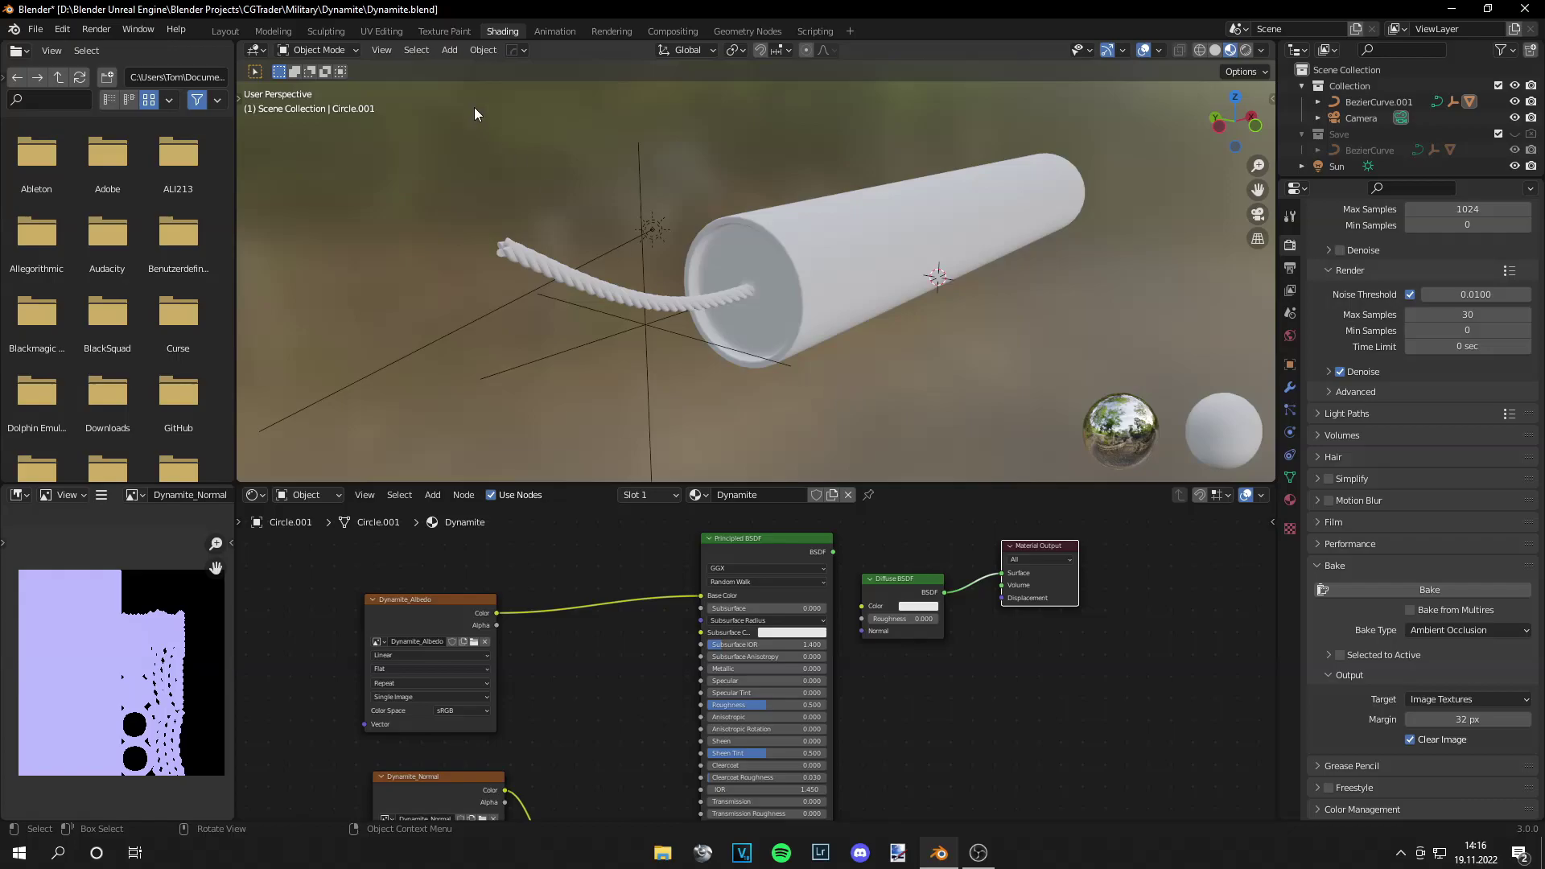
Step: In UV Editing, replace the normal map with a new 2048 × 2048 image named AO_Bake
{"action": "left_click", "coordinate": [391, 32]}
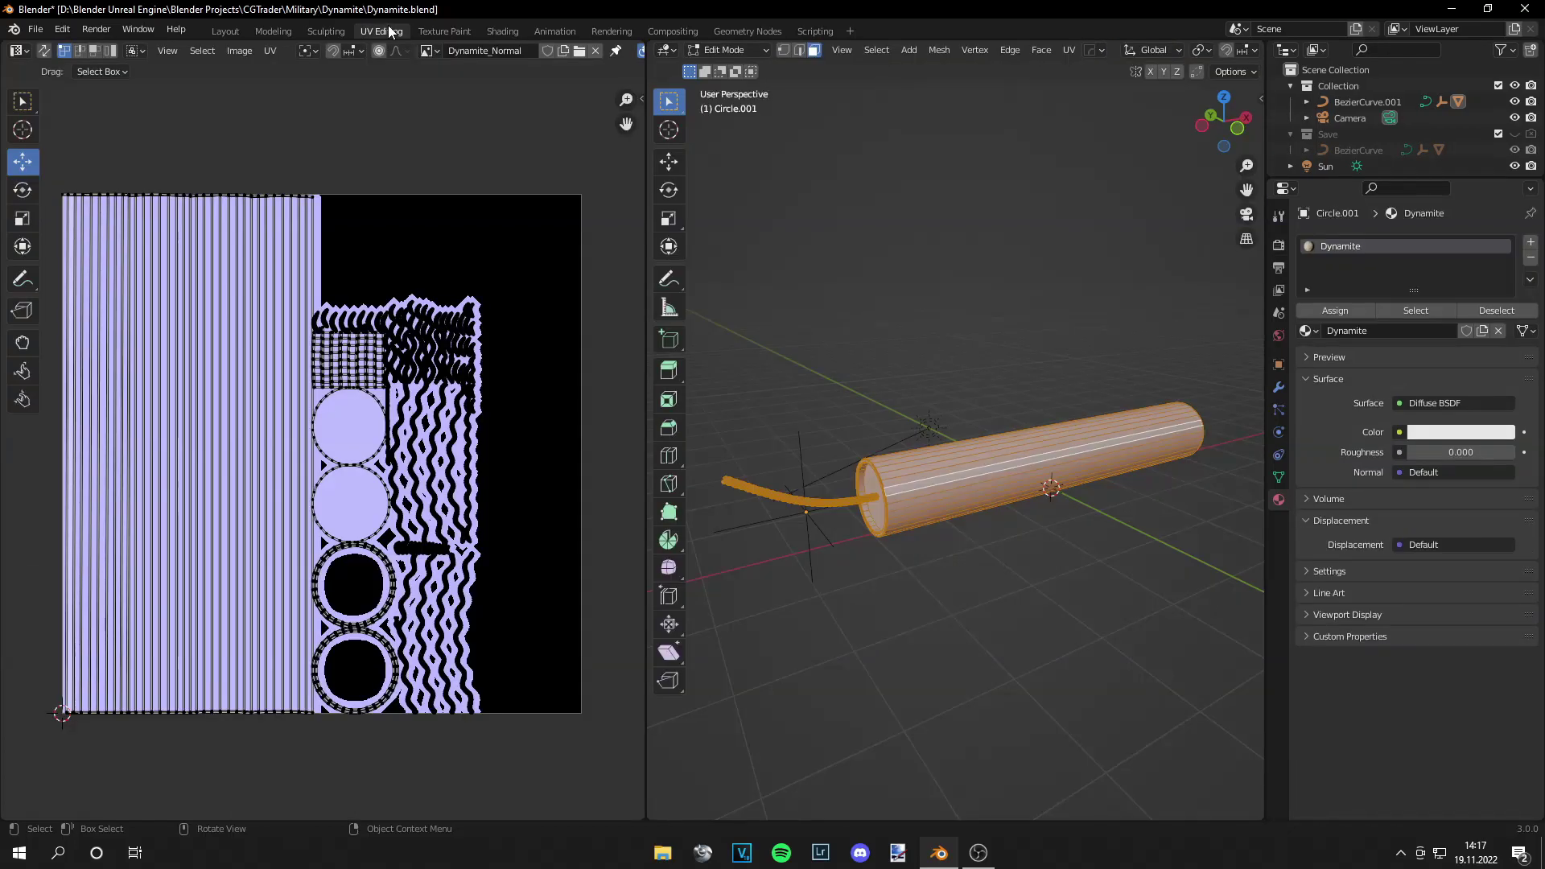
{"action": "left_click", "coordinate": [596, 51]}
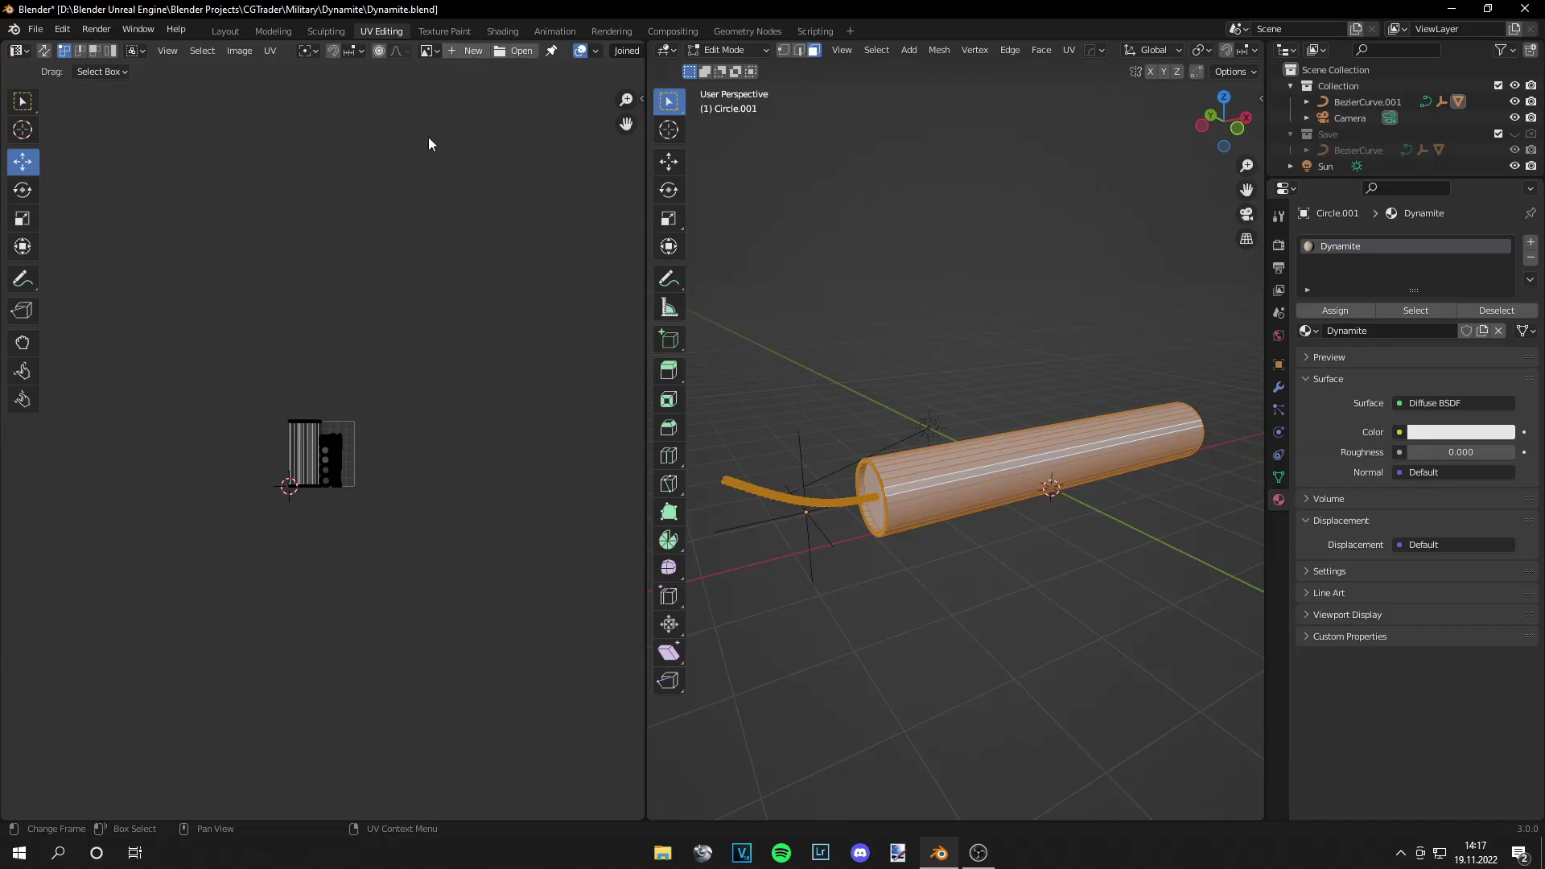
{"action": "left_click", "coordinate": [467, 51]}
{"action": "left_click", "coordinate": [489, 80]}
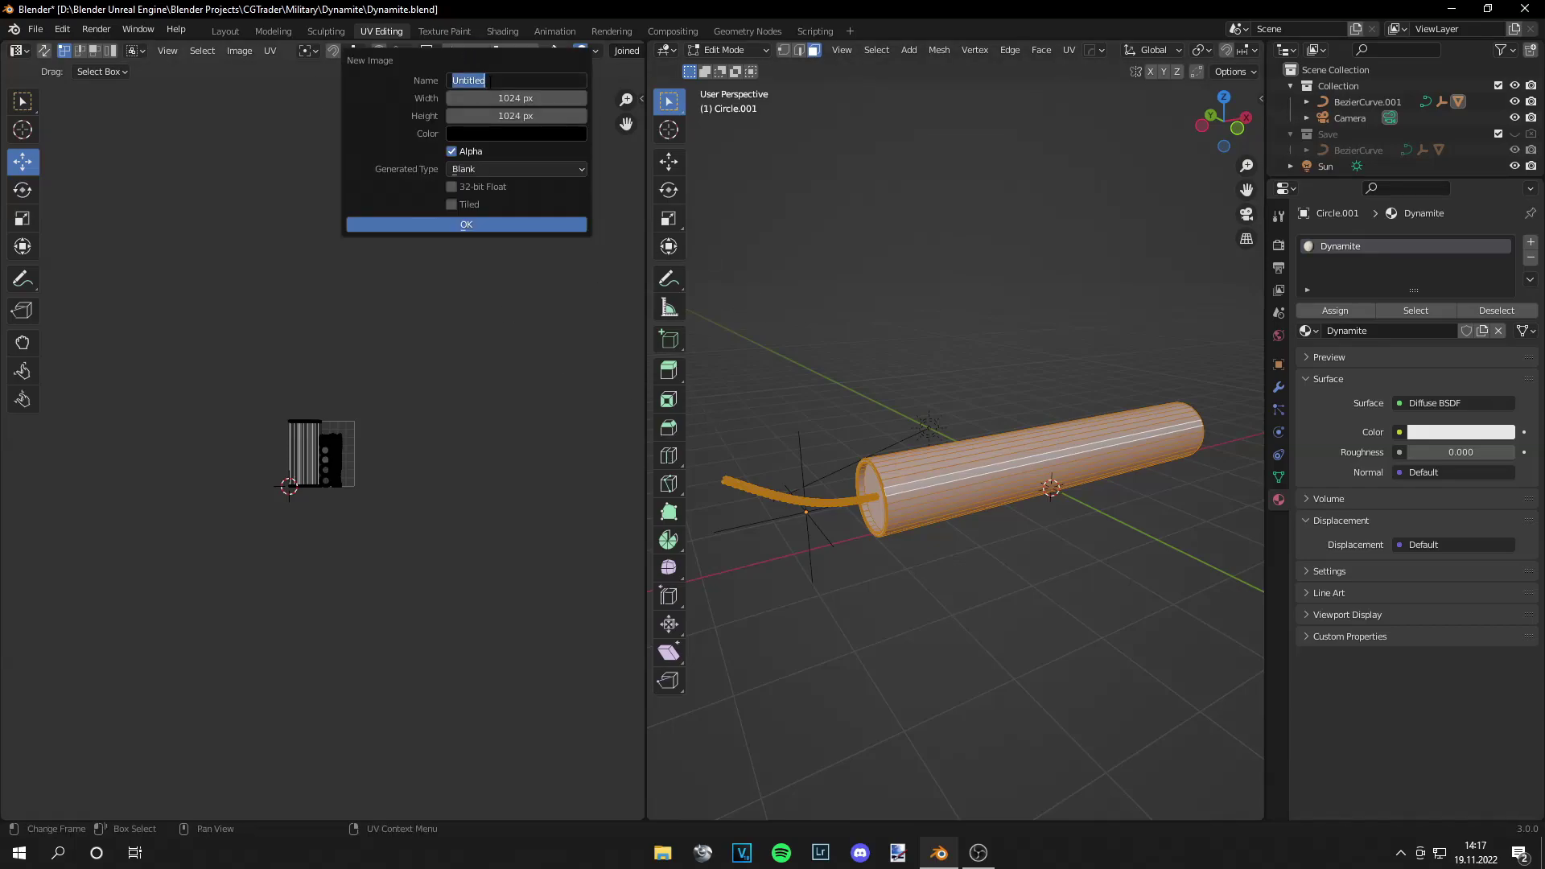
{"action": "type", "text": "AO_Bake"}
{"action": "key", "text": "Tab"}
{"action": "type", "text": "2048"}
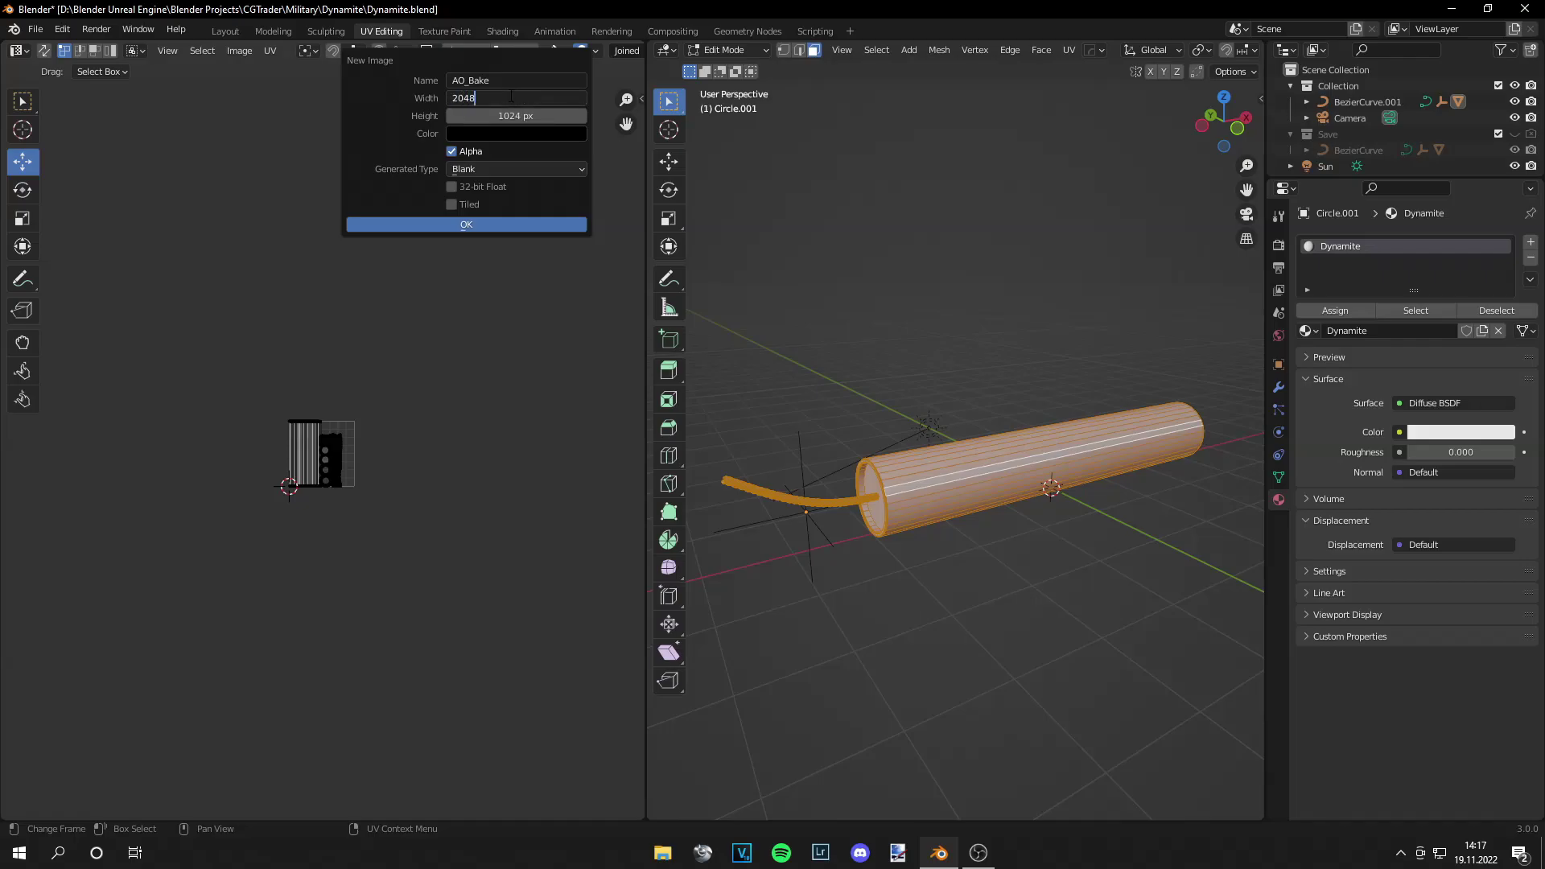
{"action": "key", "text": "Tab"}
{"action": "type", "text": "2048"}
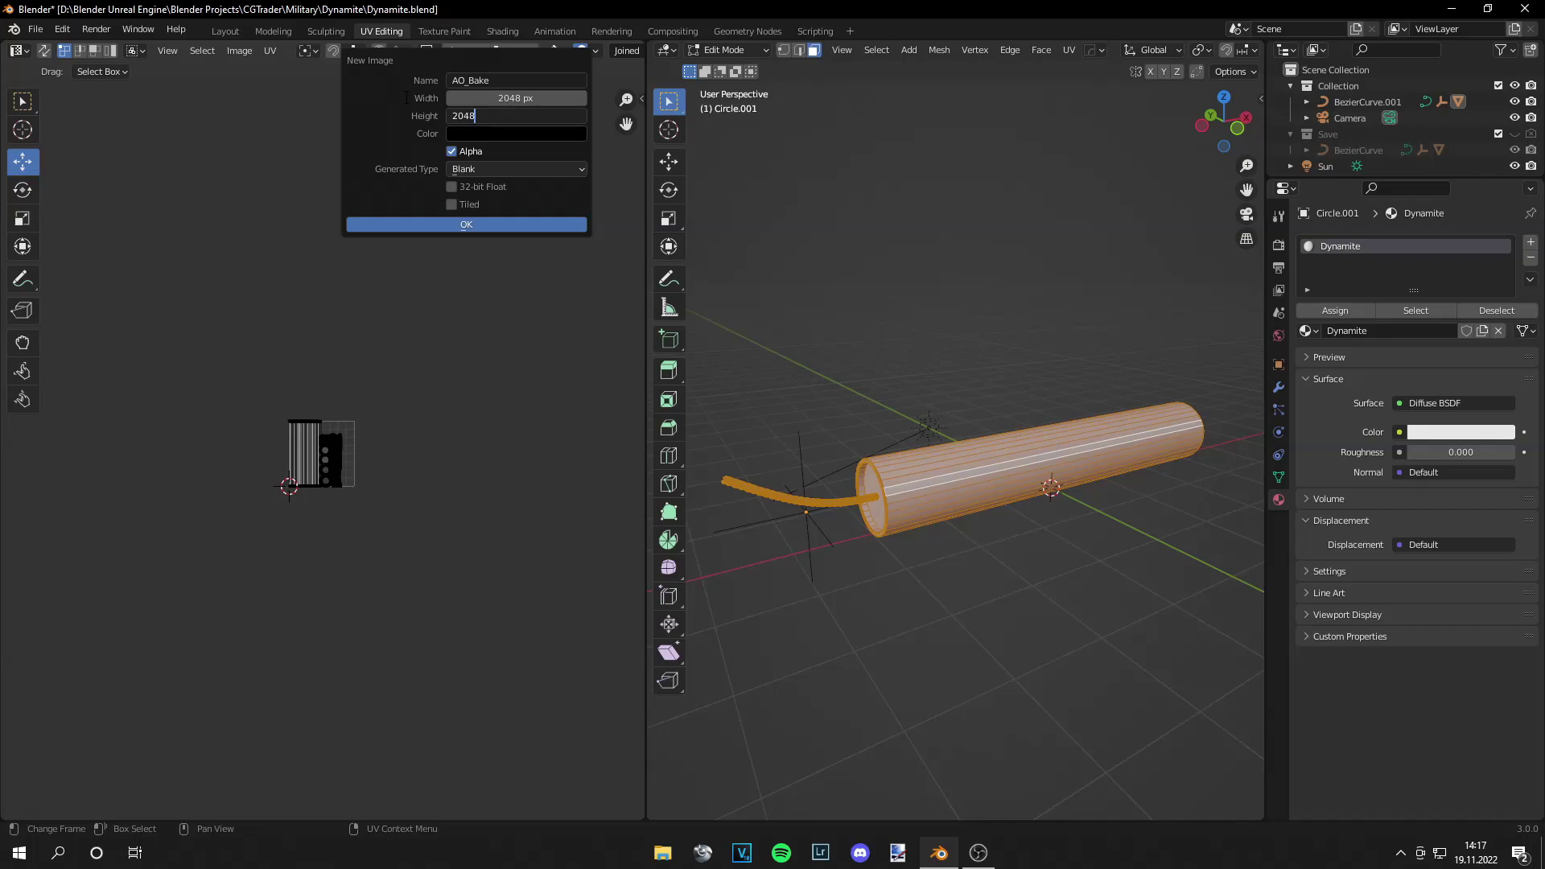
{"action": "key", "text": "Return"}
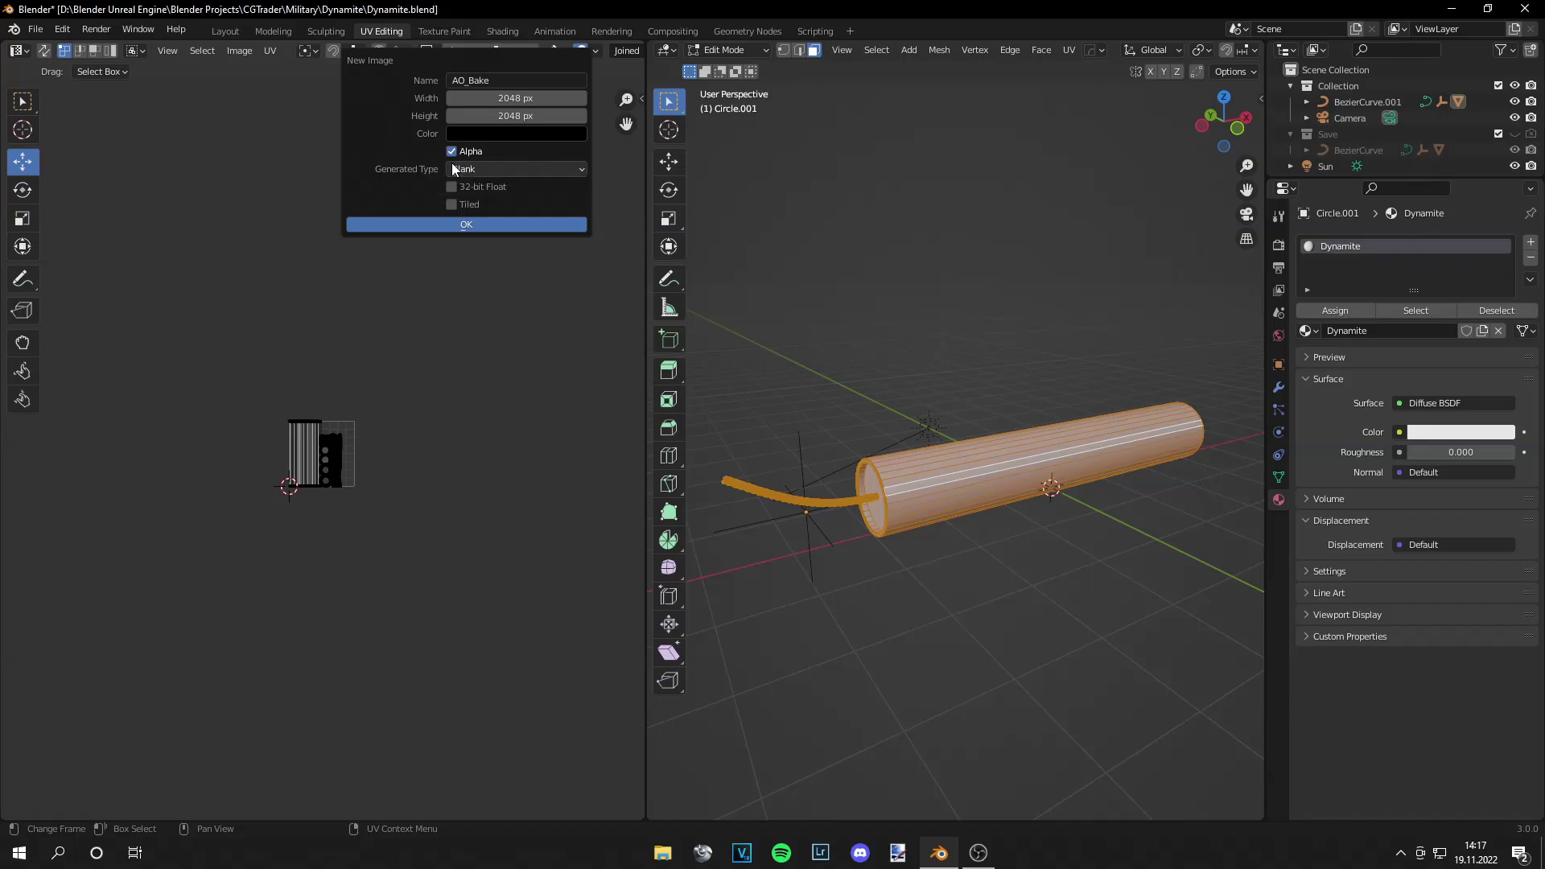
{"action": "left_click", "coordinate": [450, 219]}
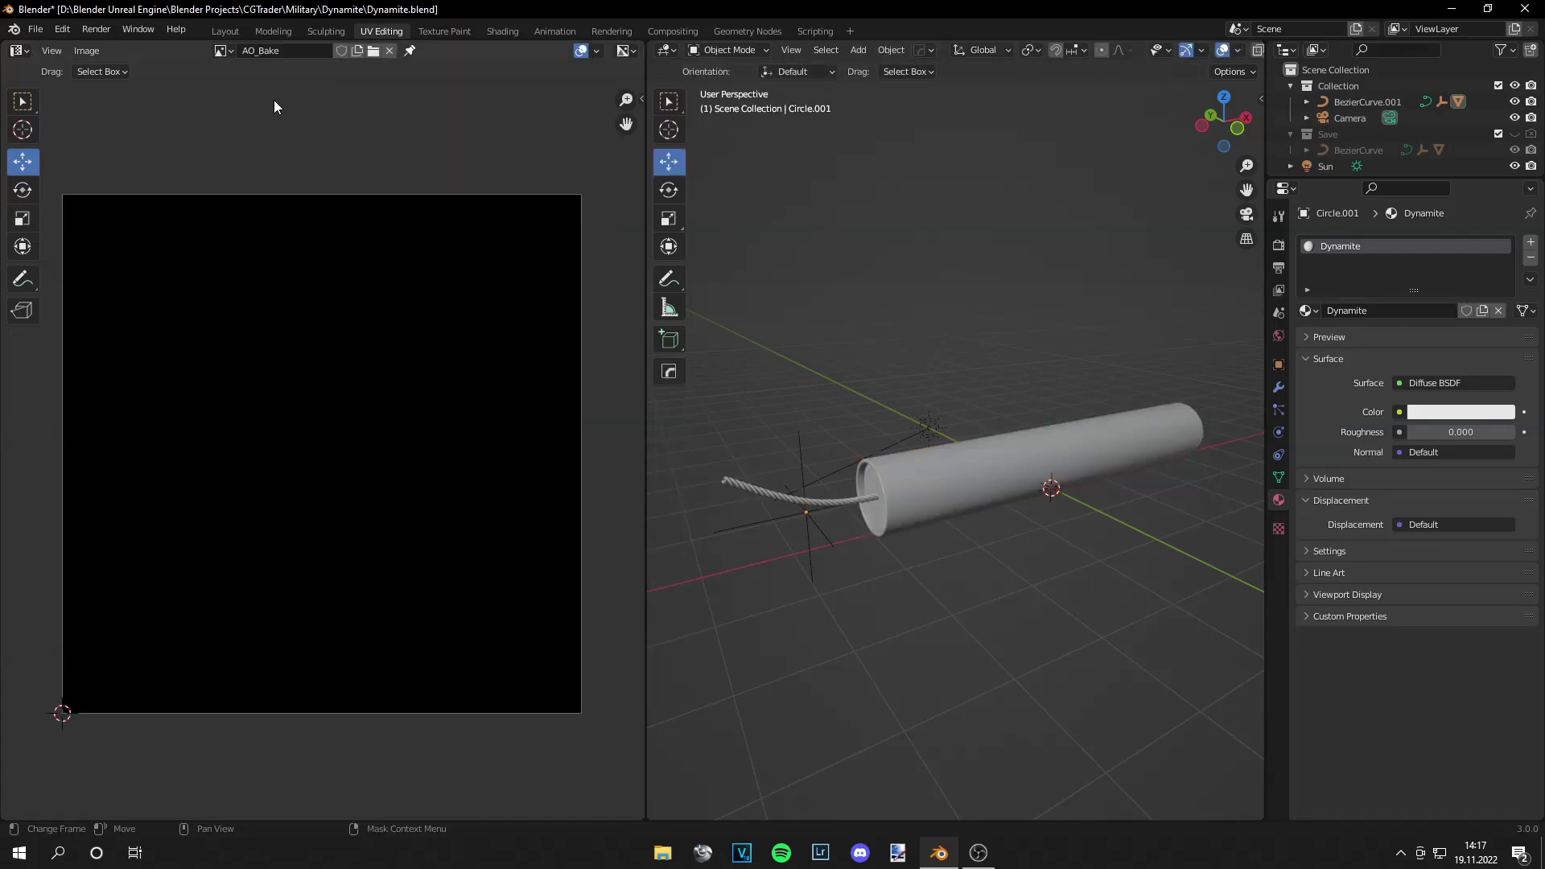
Step: In Shading, add an Image Texture node from the Diffuse BSDF's Color input
{"action": "left_click", "coordinate": [502, 31]}
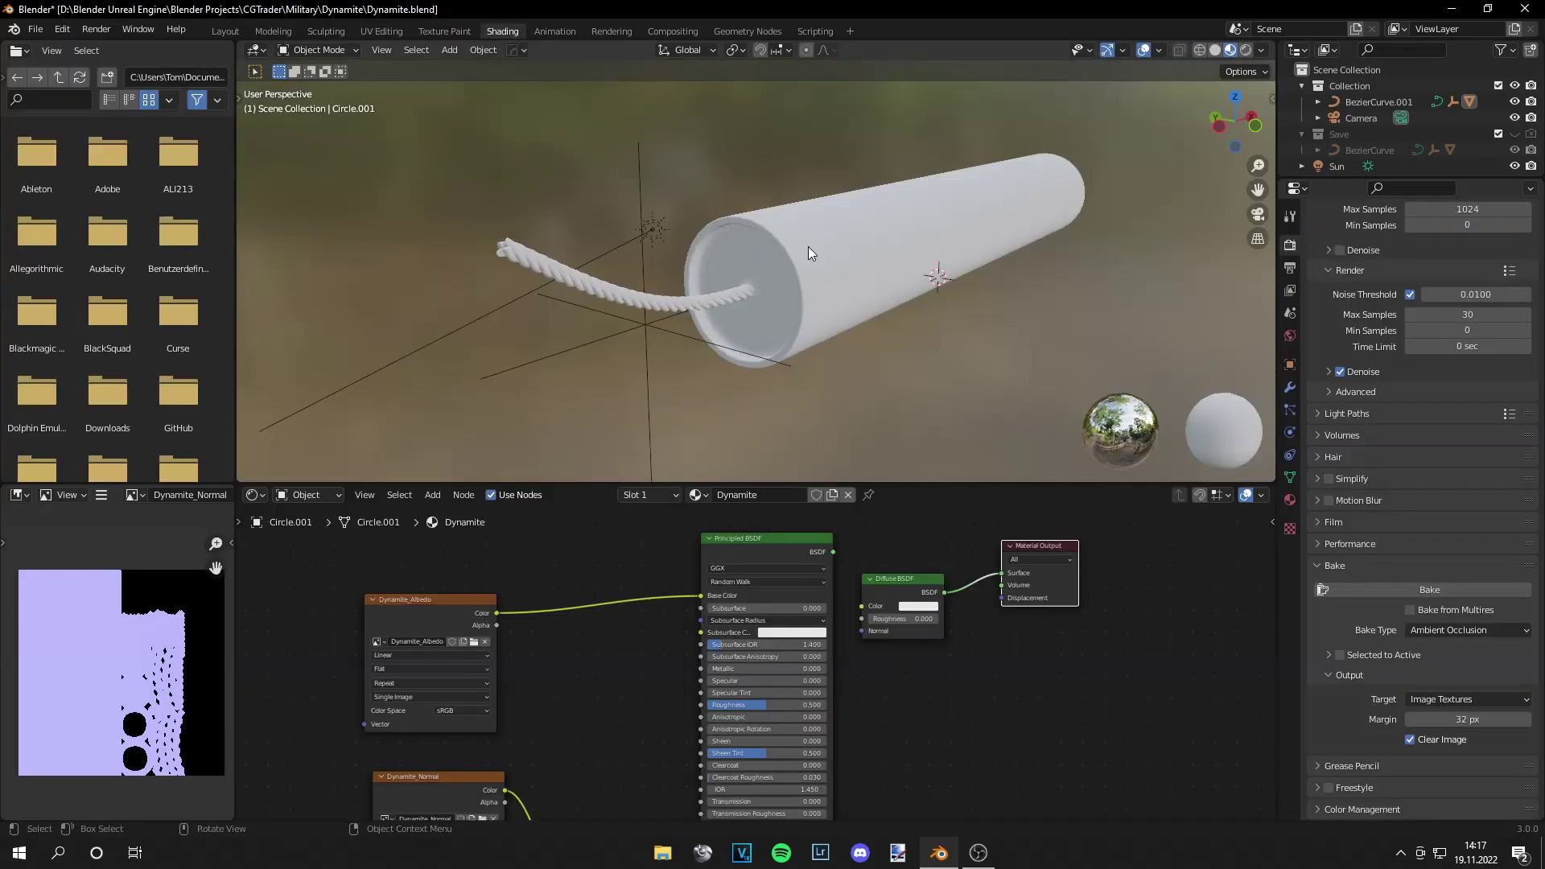
{"action": "middle_click_drag", "start_coordinate": [982, 639], "coordinate": [738, 576]}
{"action": "scroll", "coordinate": [739, 576], "scroll_direction": "up", "scroll_amount": 1}
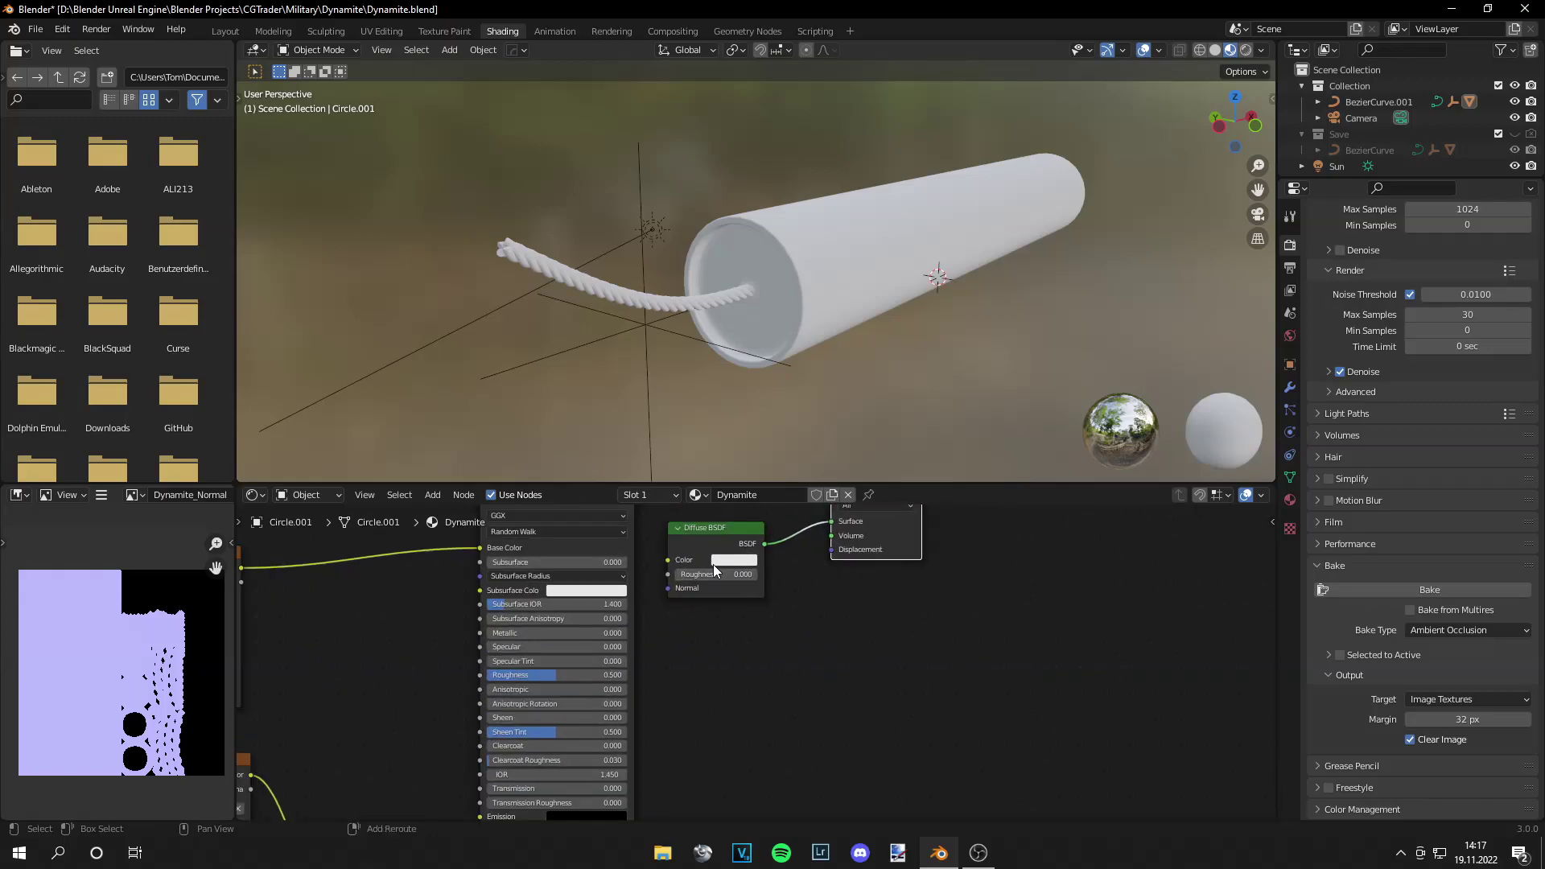
{"action": "left_click_drag", "start_coordinate": [668, 559], "coordinate": [734, 564]}
{"action": "type", "text": "image"}
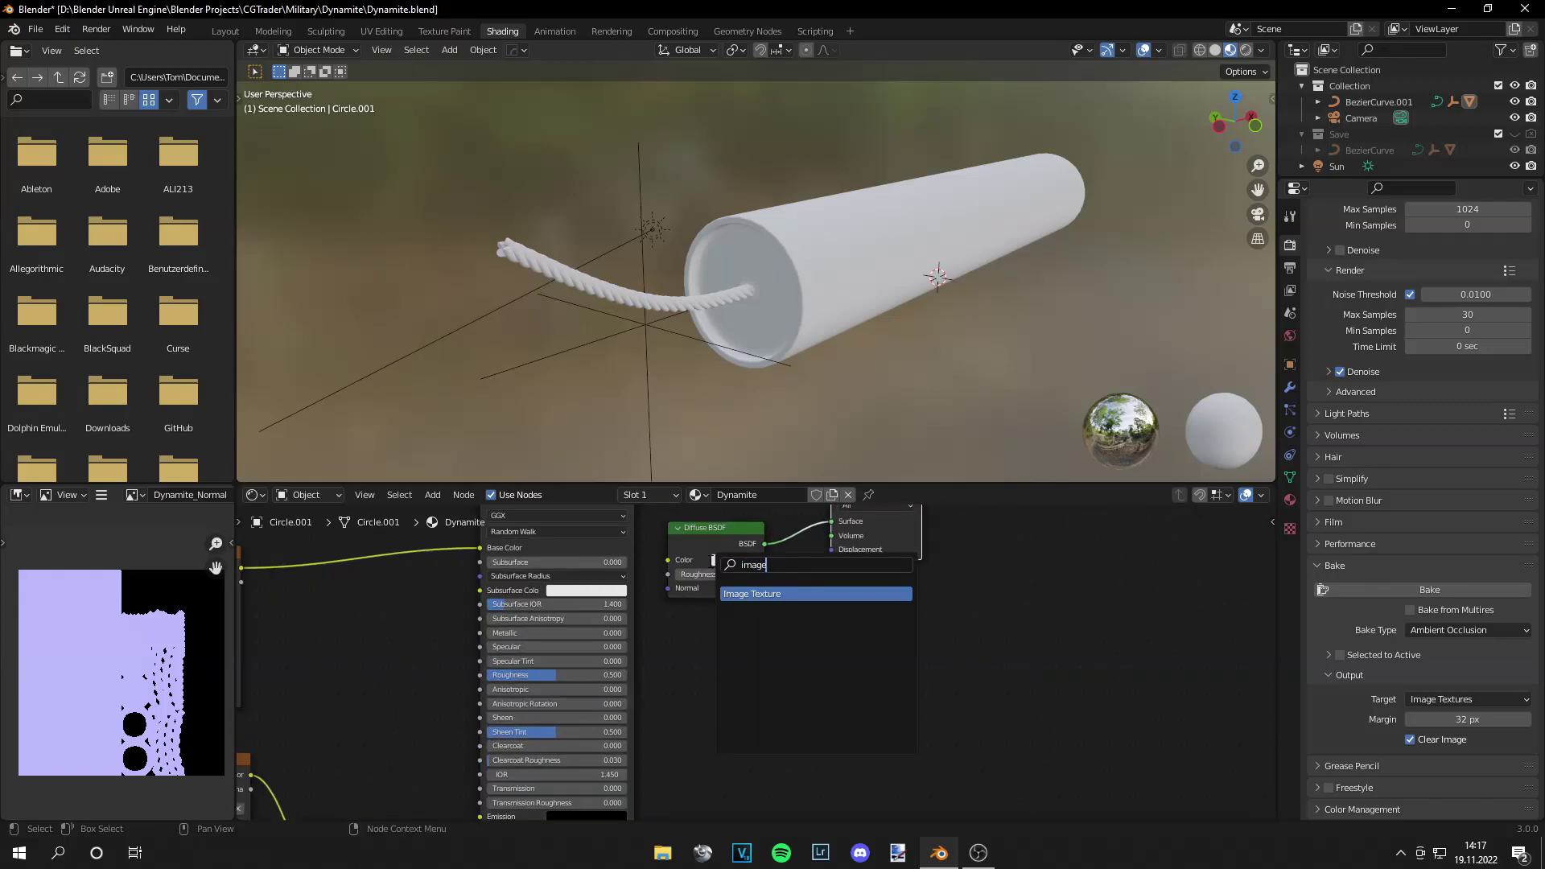
{"action": "key", "text": "Return"}
{"action": "left_click", "coordinate": [658, 629]}
{"action": "scroll", "coordinate": [439, 610], "scroll_direction": "down", "scroll_amount": 3}
Step: Shift the four left nodes aside and place the Image Texture below the Diffuse BSDF
{"action": "left_click_drag", "start_coordinate": [318, 545], "coordinate": [668, 748]}
{"action": "left_click_drag", "start_coordinate": [657, 602], "coordinate": [555, 603]}
{"action": "left_click", "coordinate": [691, 617]}
{"action": "scroll", "coordinate": [914, 631], "scroll_direction": "up", "scroll_amount": 4}
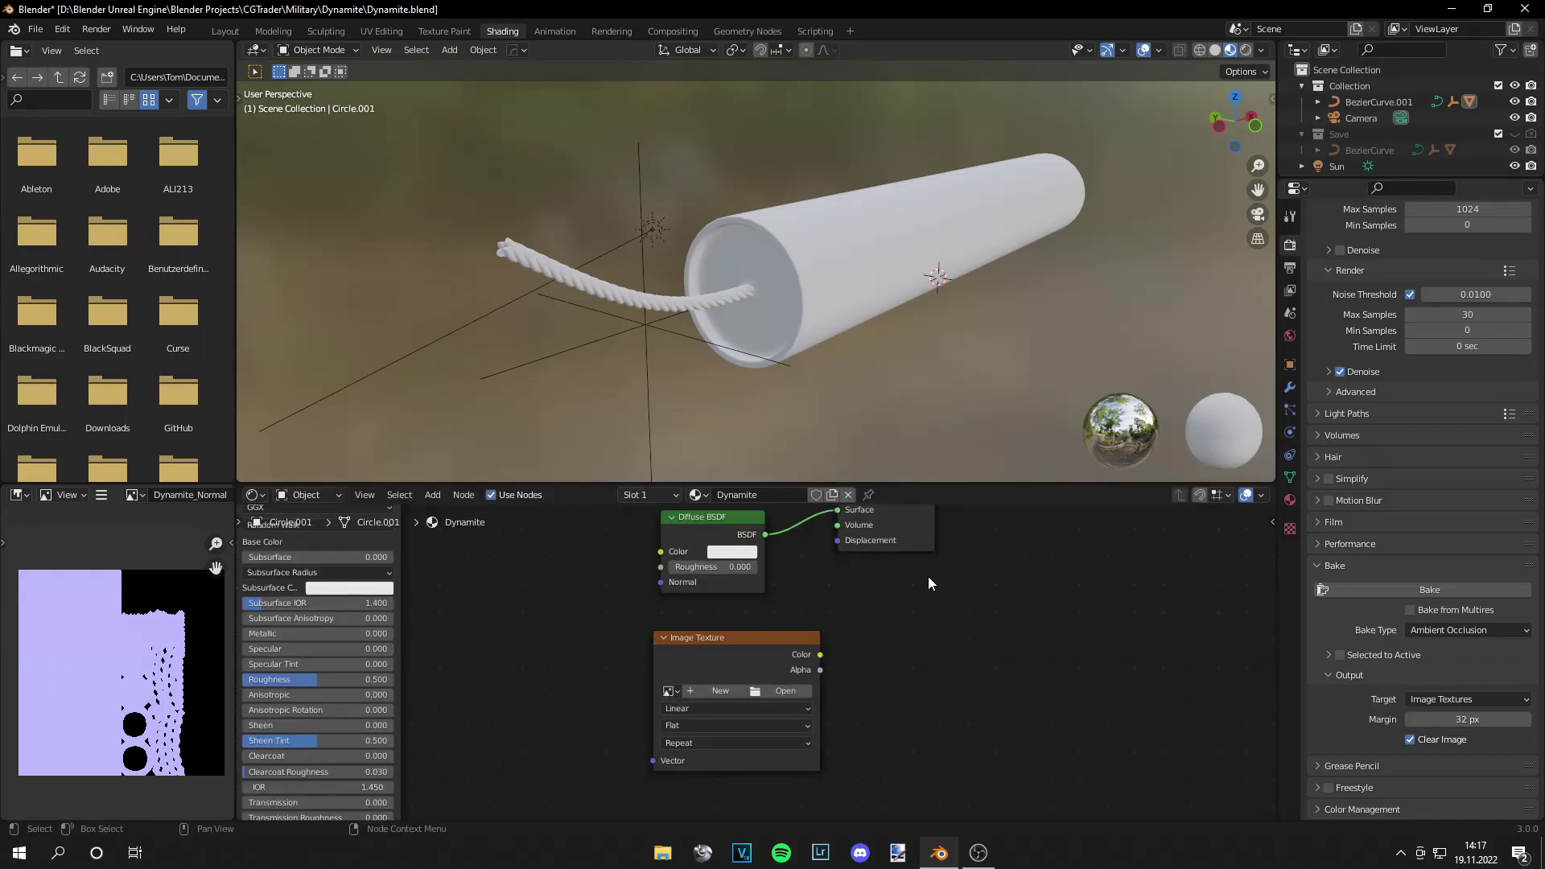
{"action": "left_click_drag", "start_coordinate": [633, 587], "coordinate": [638, 559]}
{"action": "left_click_drag", "start_coordinate": [666, 696], "coordinate": [674, 638]}
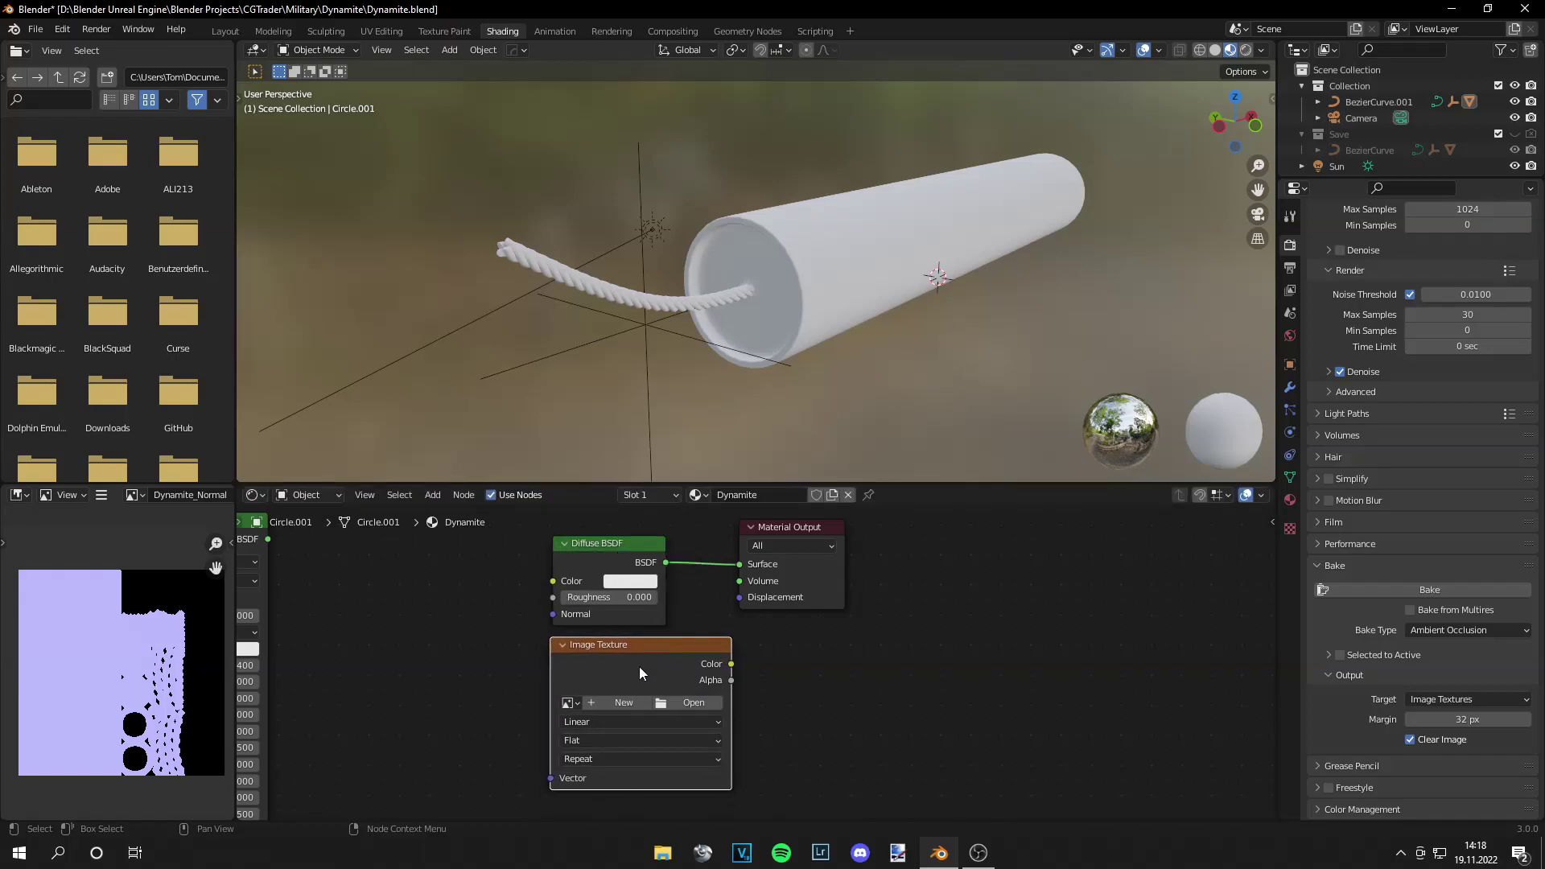
Step: Load the AO_Bake image into the Image Texture node
{"action": "left_click", "coordinate": [576, 699]}
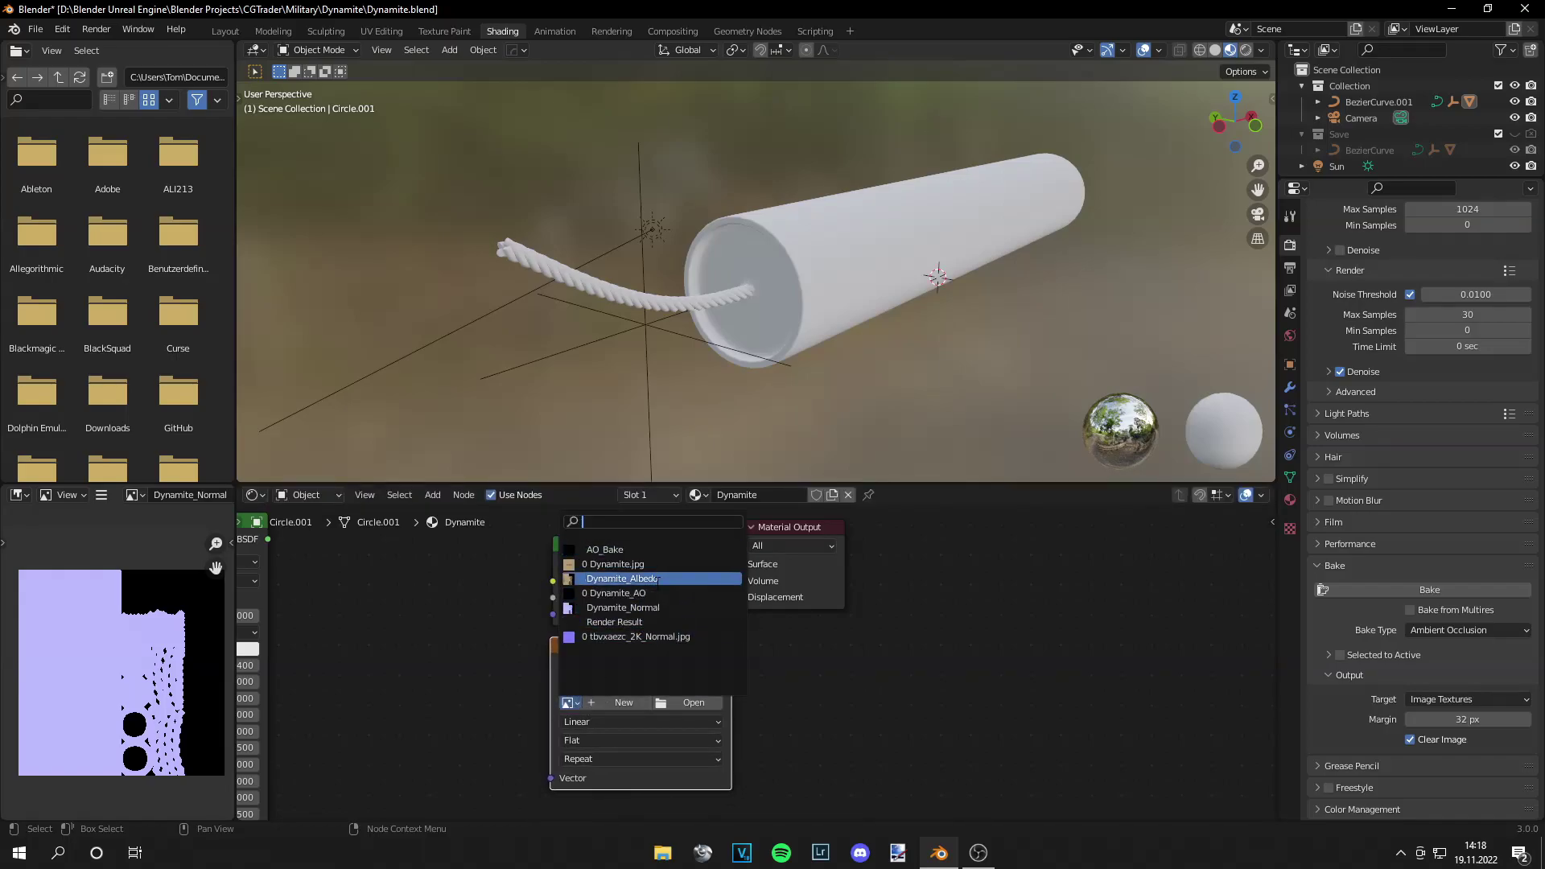
{"action": "left_click", "coordinate": [605, 550]}
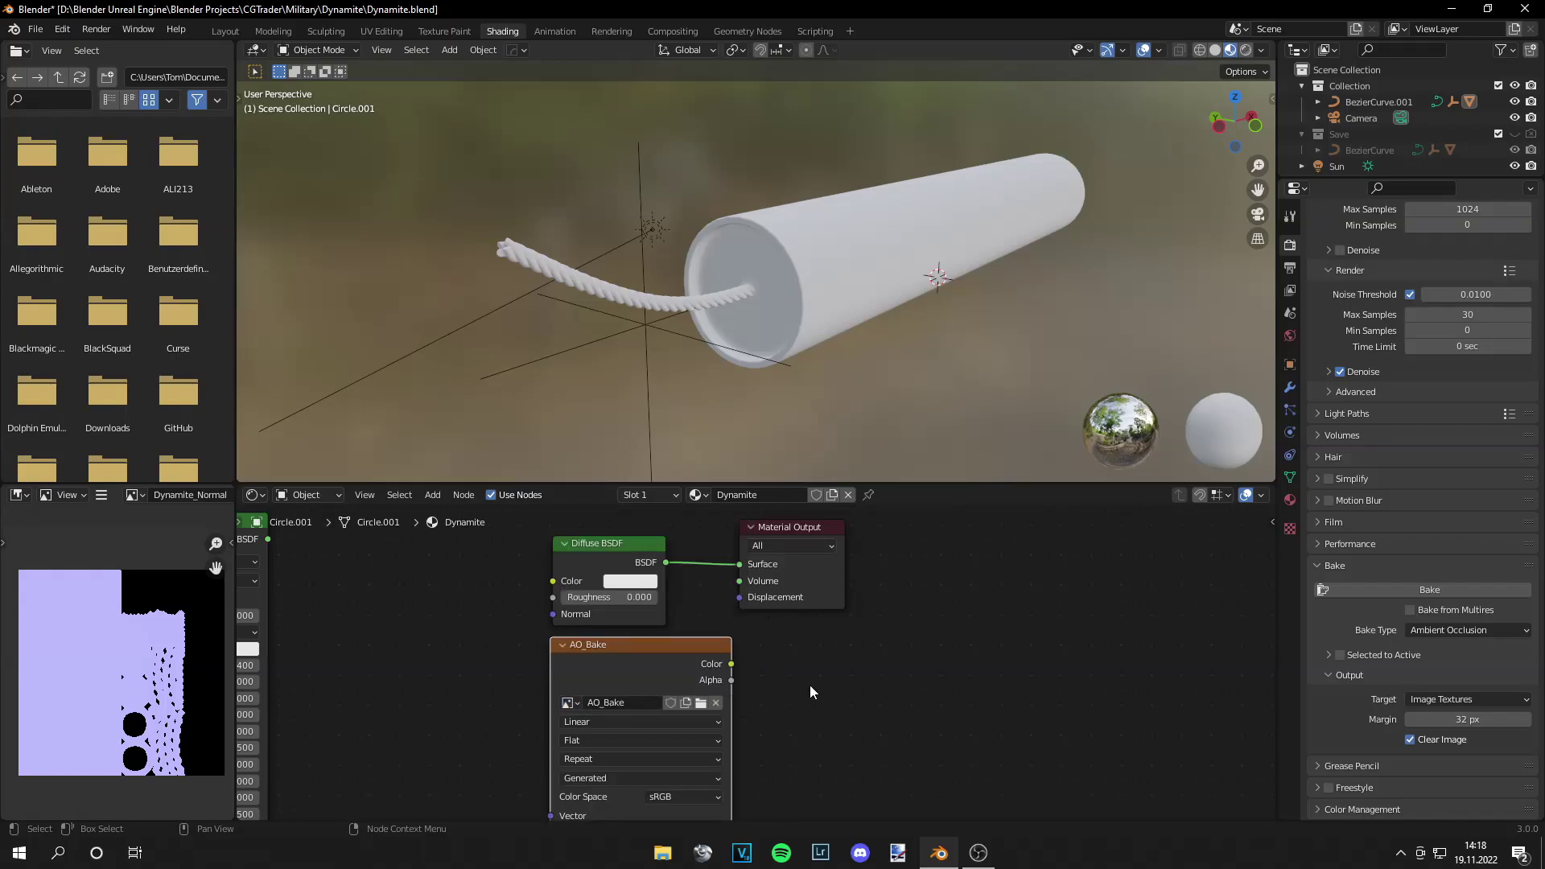
{"action": "scroll", "coordinate": [793, 666], "scroll_direction": "down", "scroll_amount": 1}
{"action": "middle_click_drag", "start_coordinate": [805, 689], "coordinate": [744, 672]}
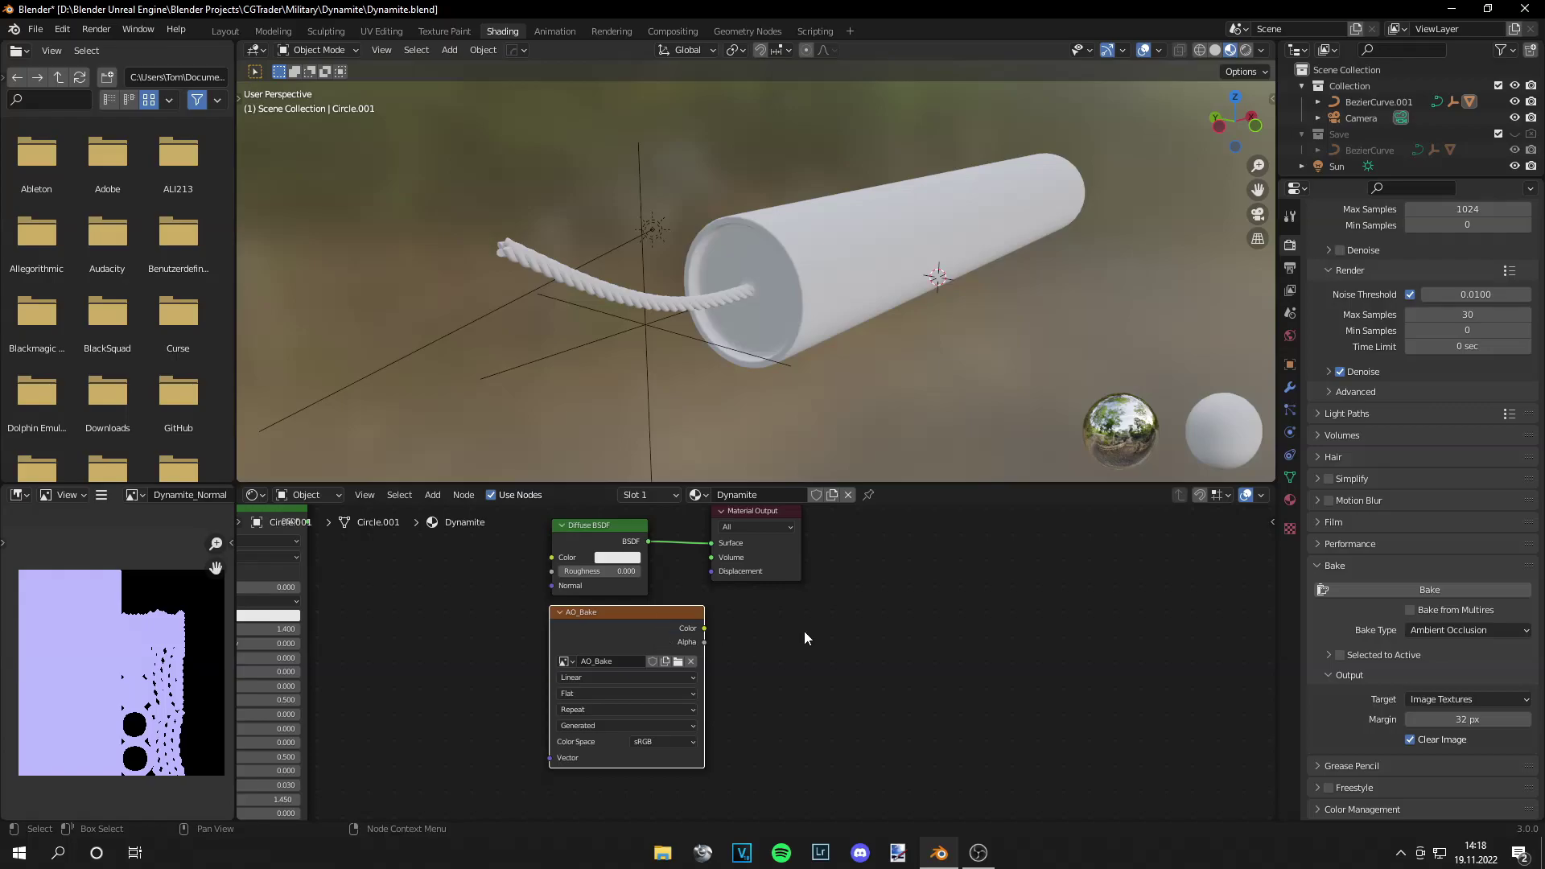
Step: Select the dynamite stick, confirm it has one UV map, and return to Render properties
{"action": "left_click", "coordinate": [813, 256]}
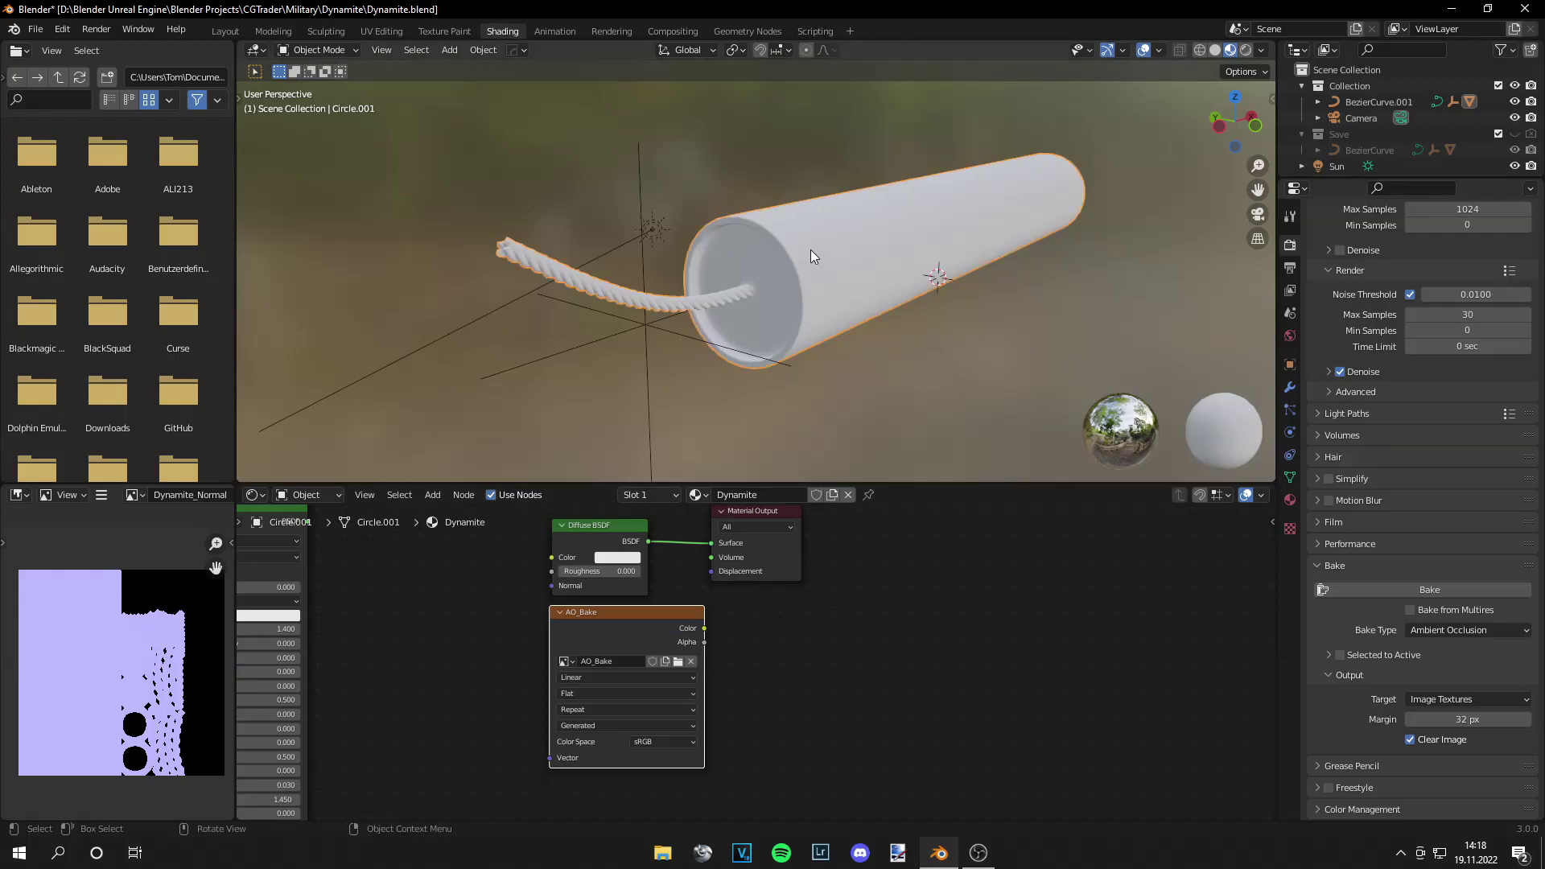
{"action": "left_click", "coordinate": [1290, 477]}
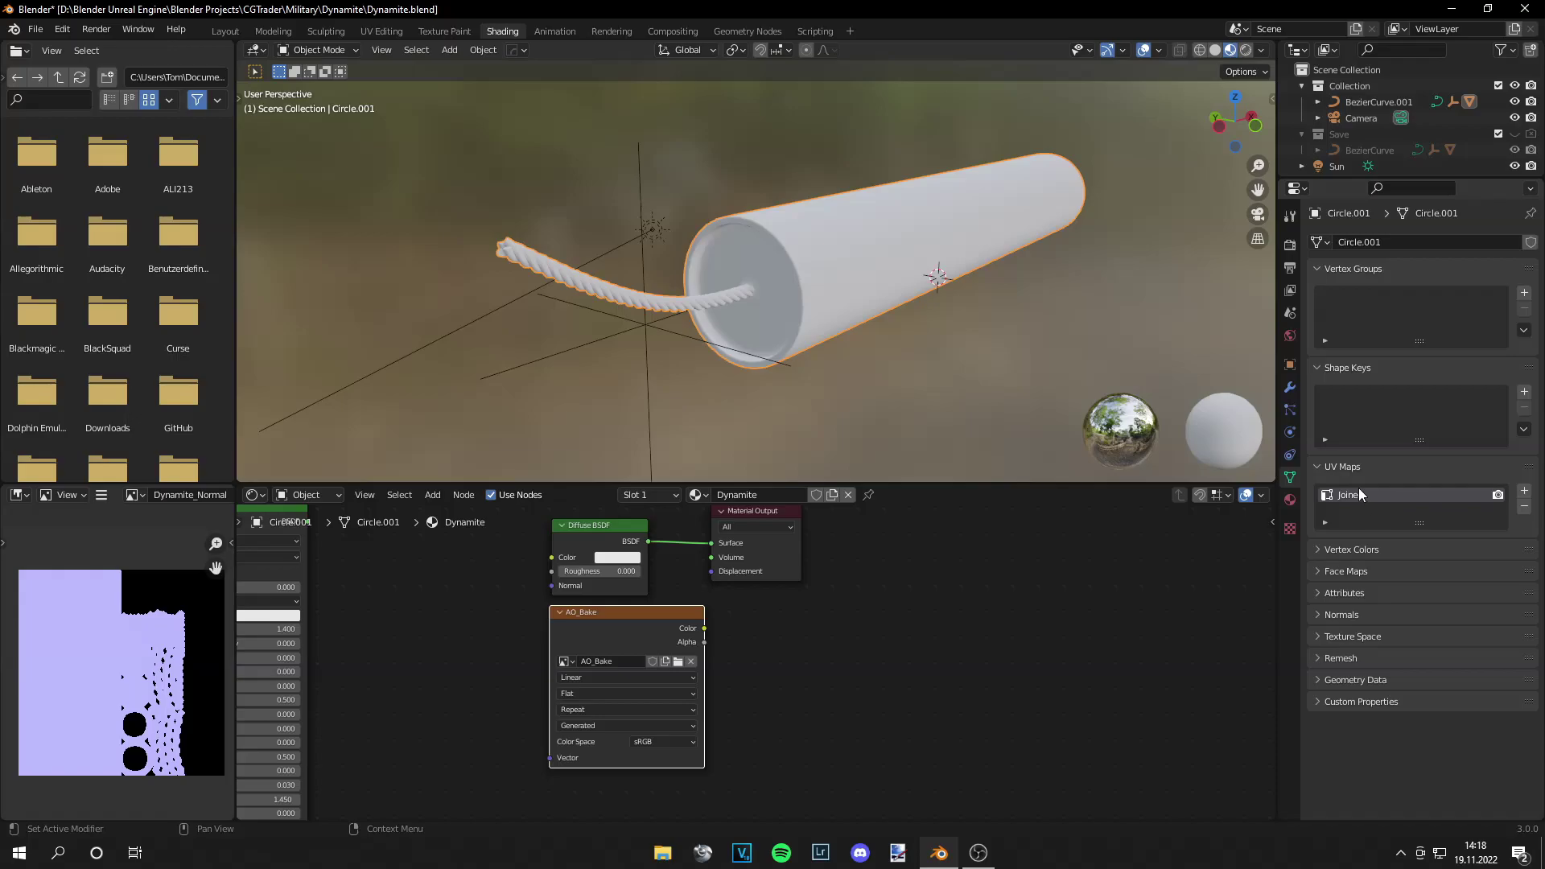
{"action": "left_click", "coordinate": [1290, 244]}
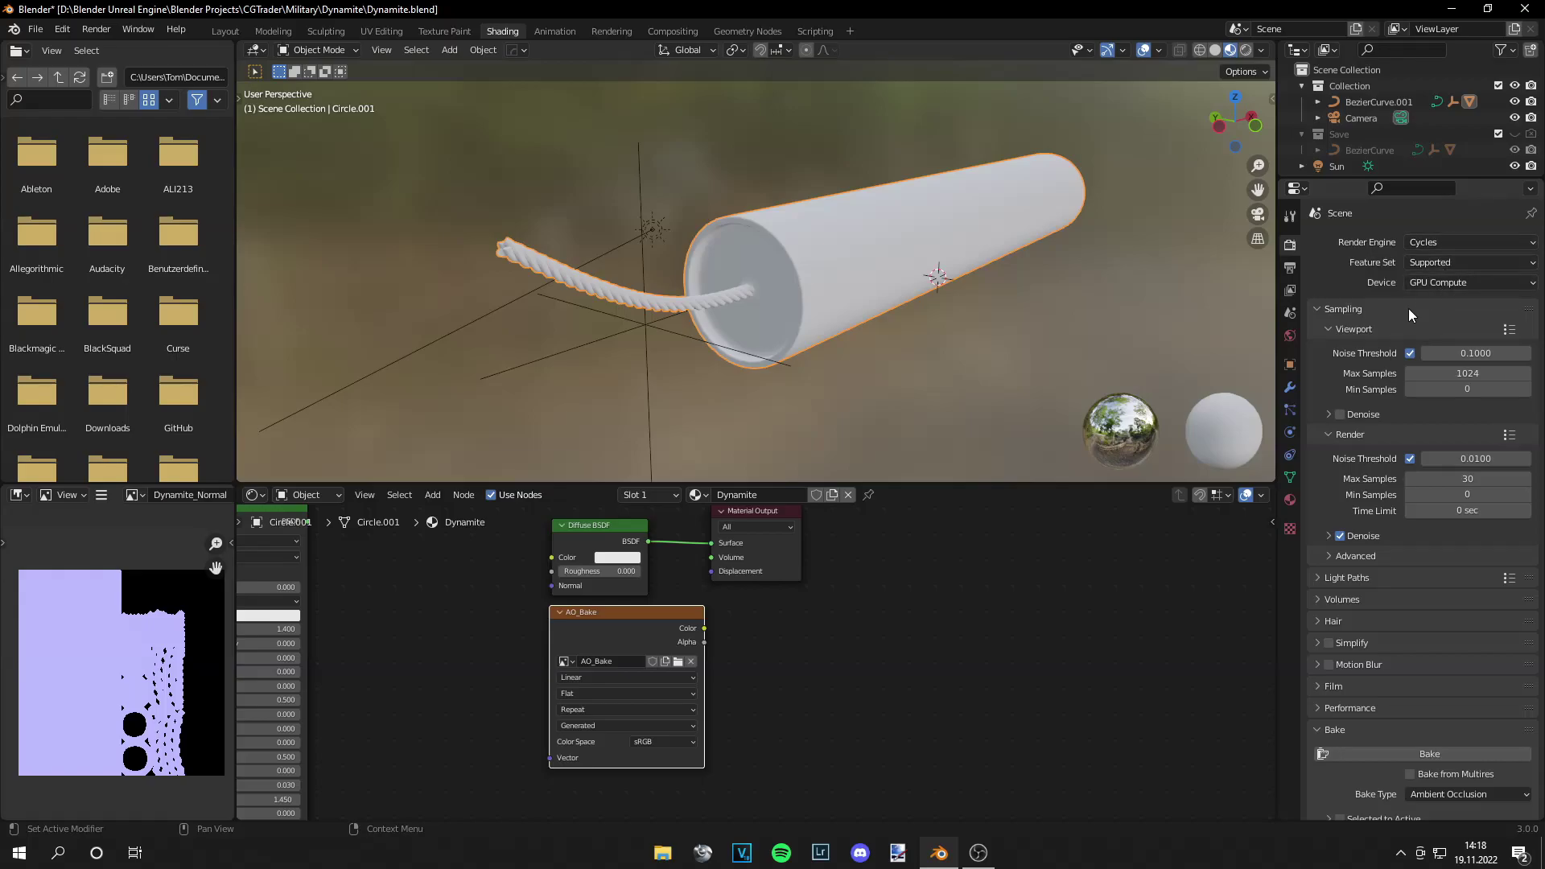
{"action": "scroll", "coordinate": [1353, 412], "scroll_direction": "down", "scroll_amount": 5}
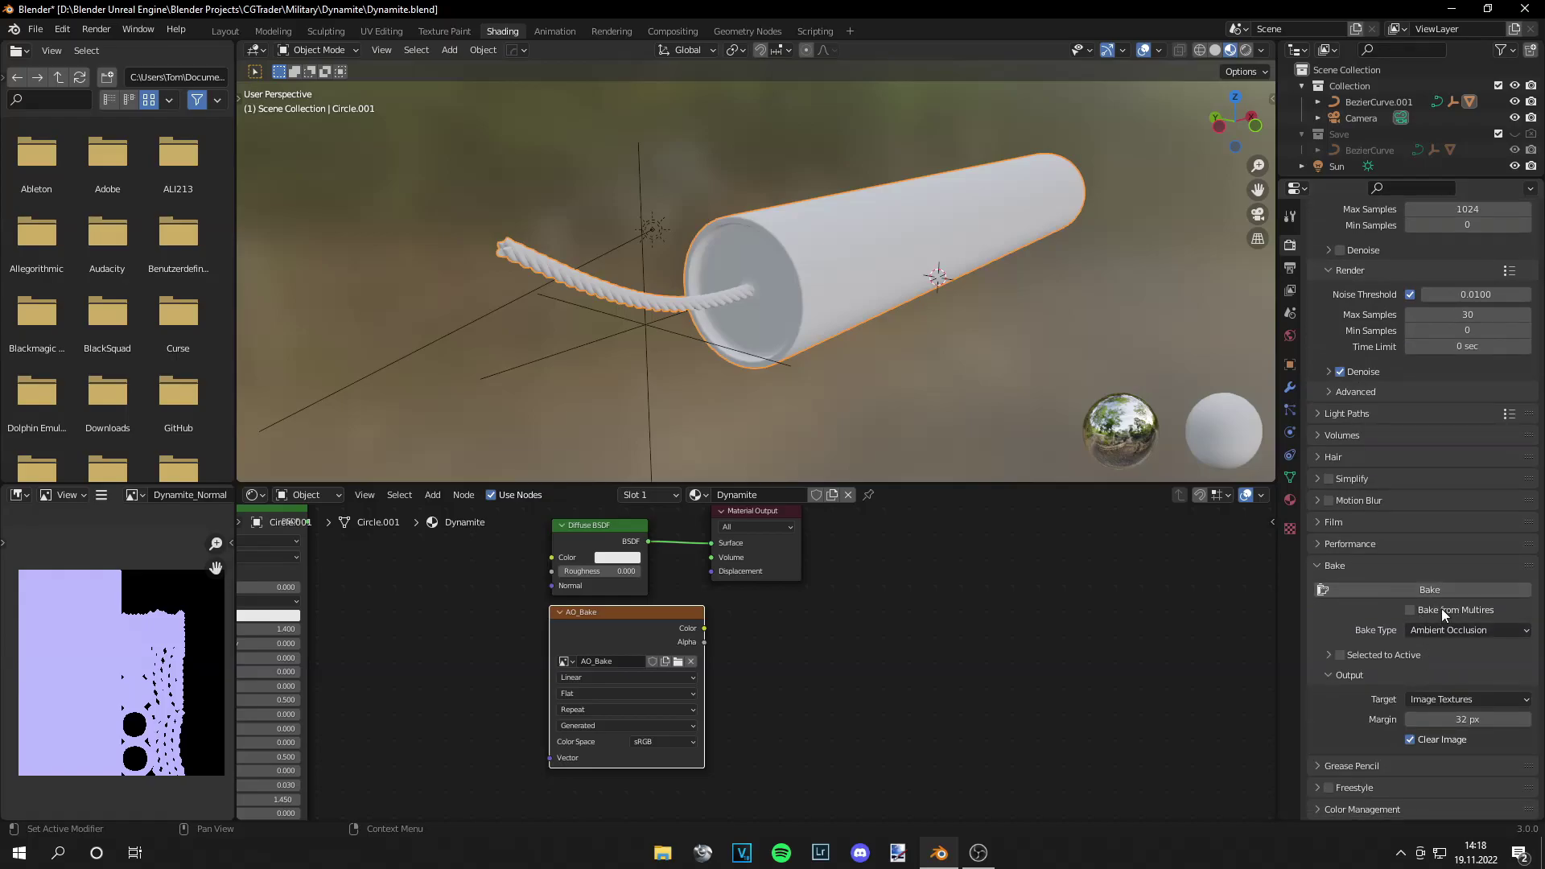
{"action": "left_click", "coordinate": [1333, 564]}
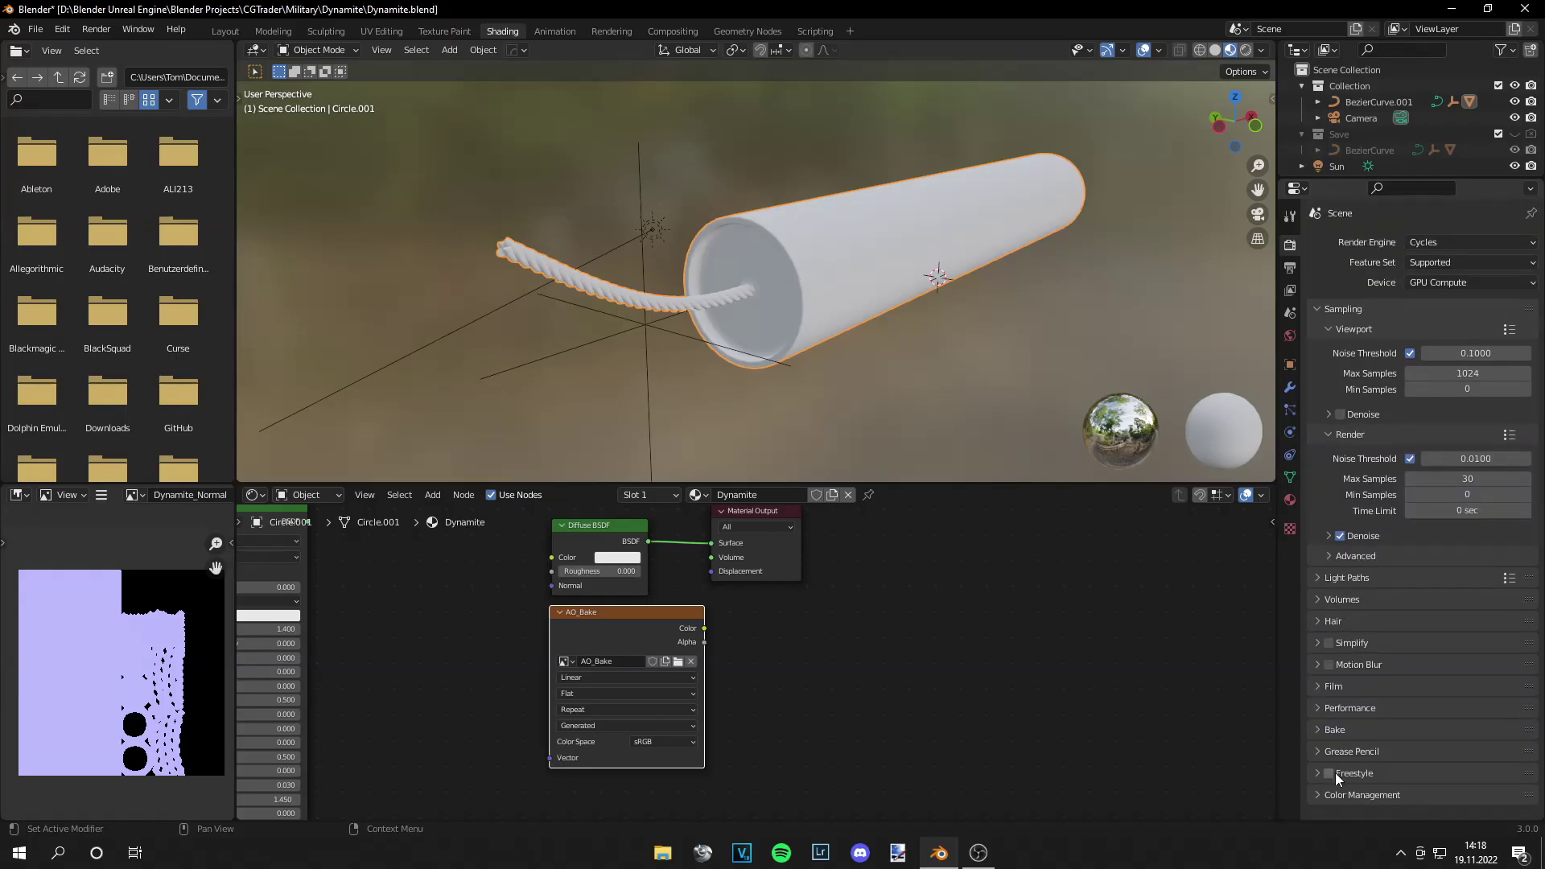
{"action": "left_click", "coordinate": [1329, 730]}
{"action": "scroll", "coordinate": [1392, 677], "scroll_direction": "down", "scroll_amount": 5}
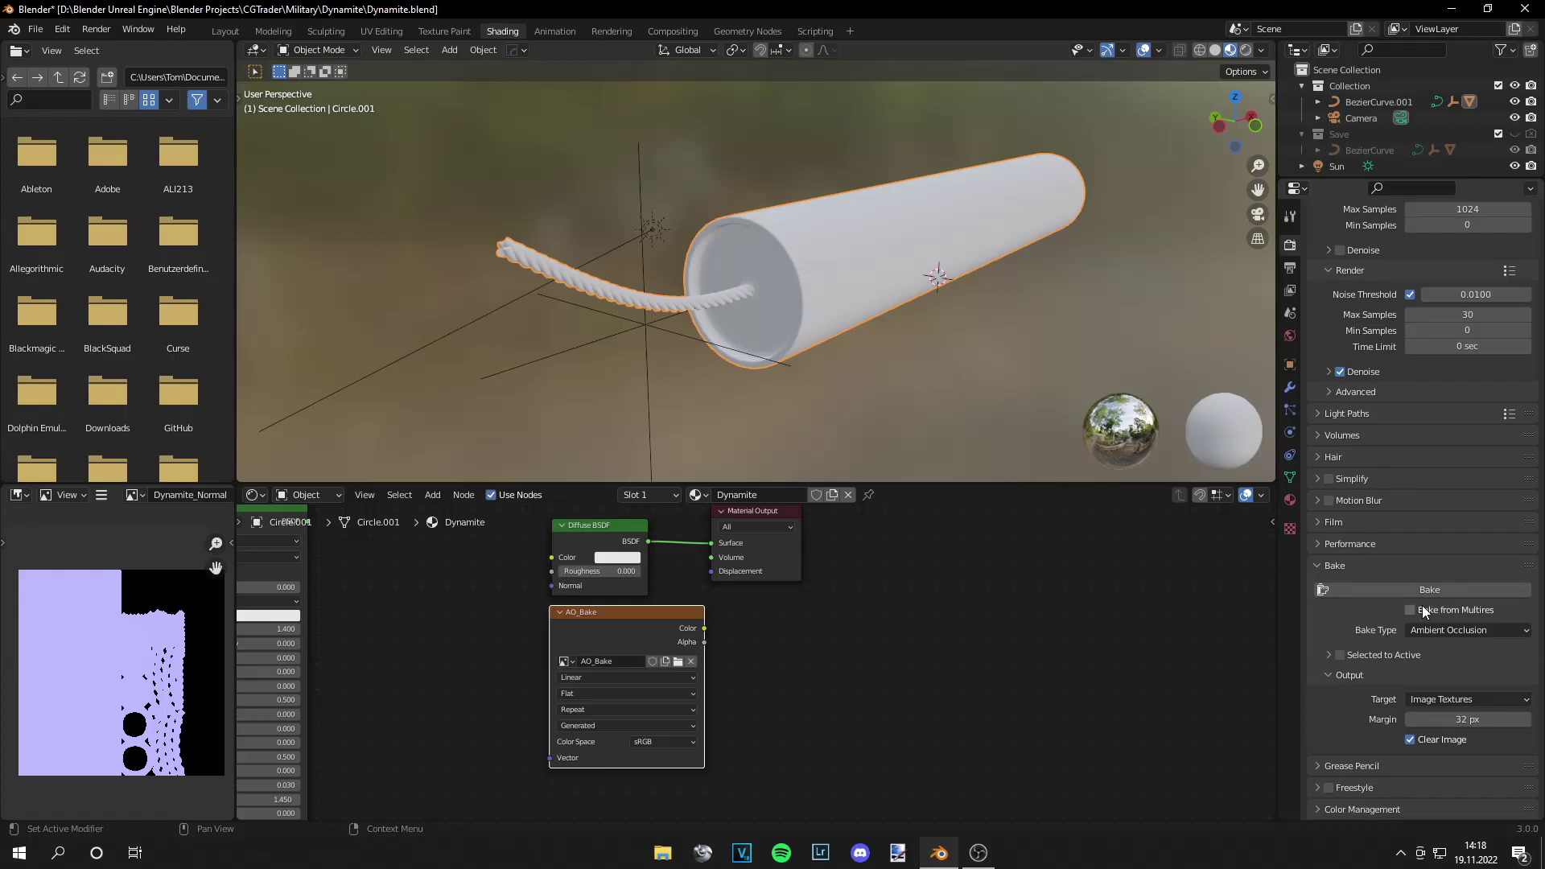
{"action": "left_click", "coordinate": [1433, 629]}
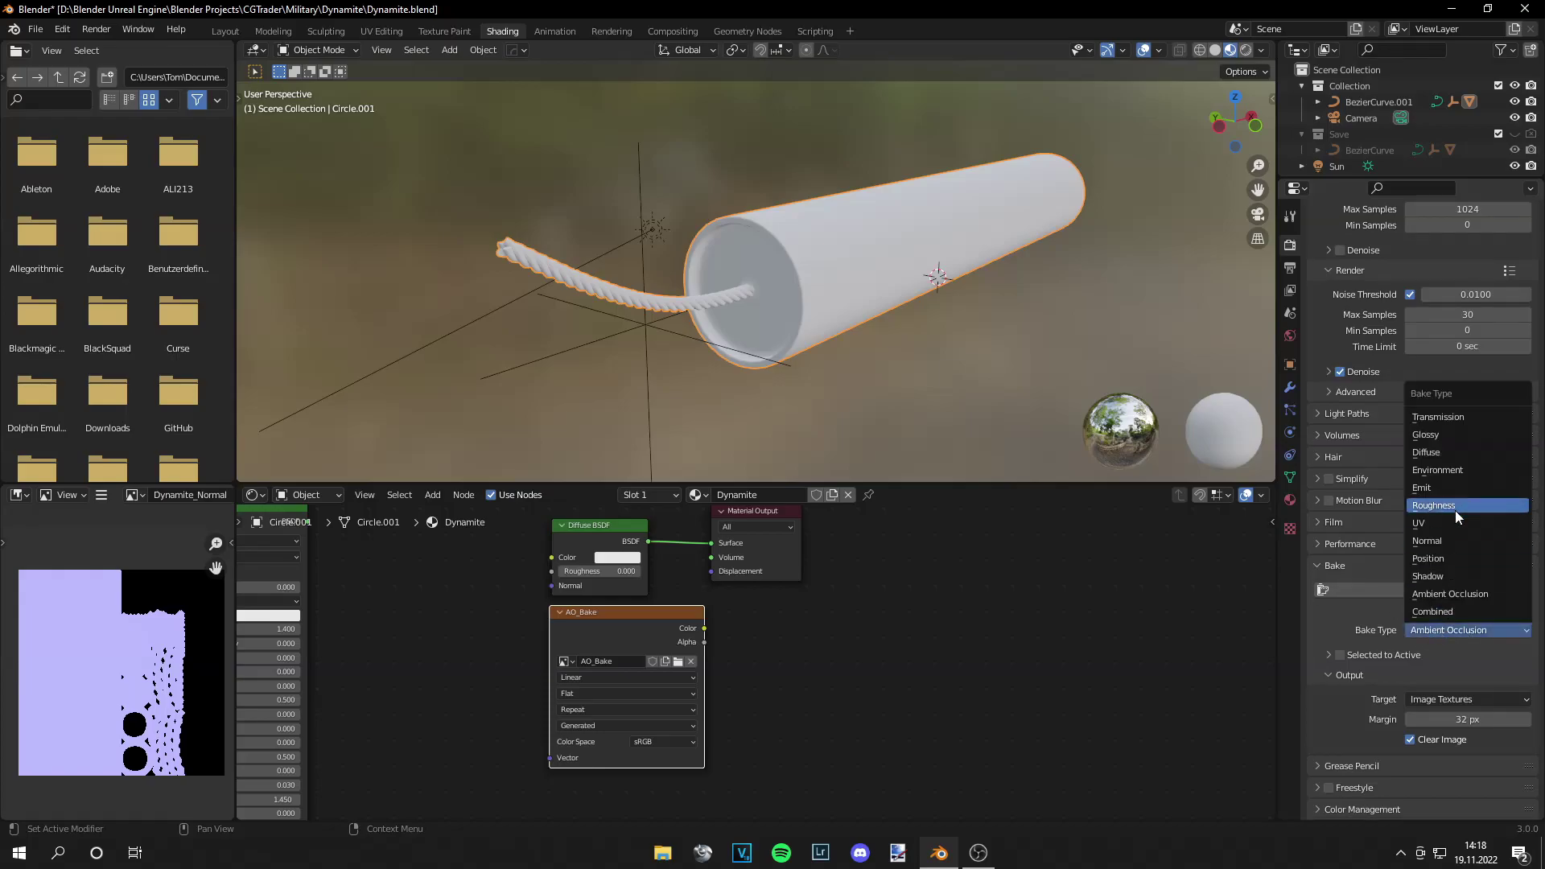
{"action": "left_click", "coordinate": [1474, 593]}
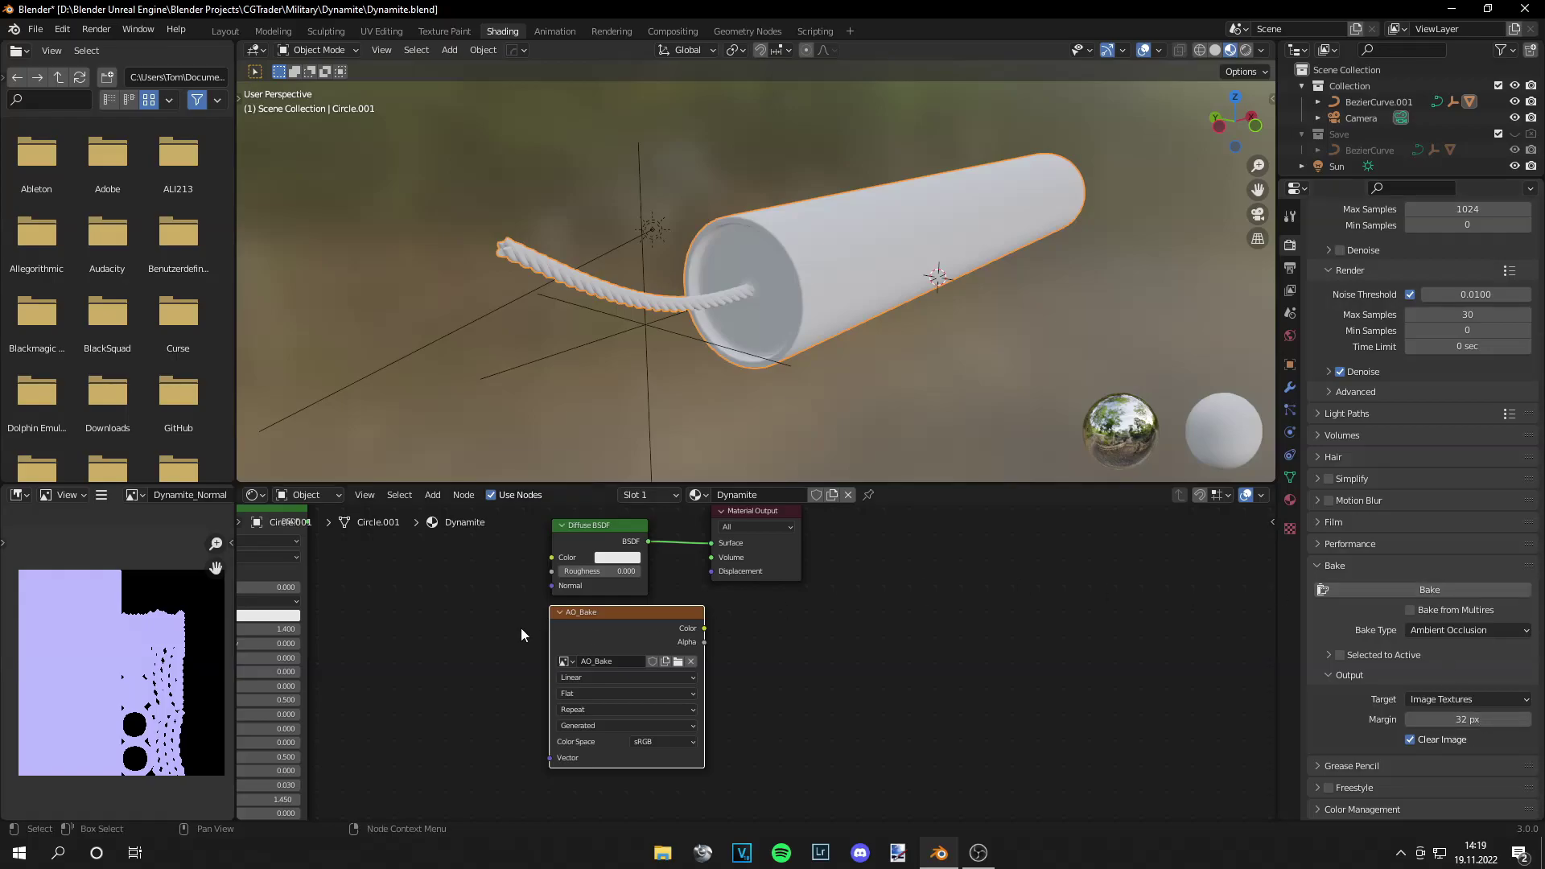
{"action": "left_click", "coordinate": [1429, 589]}
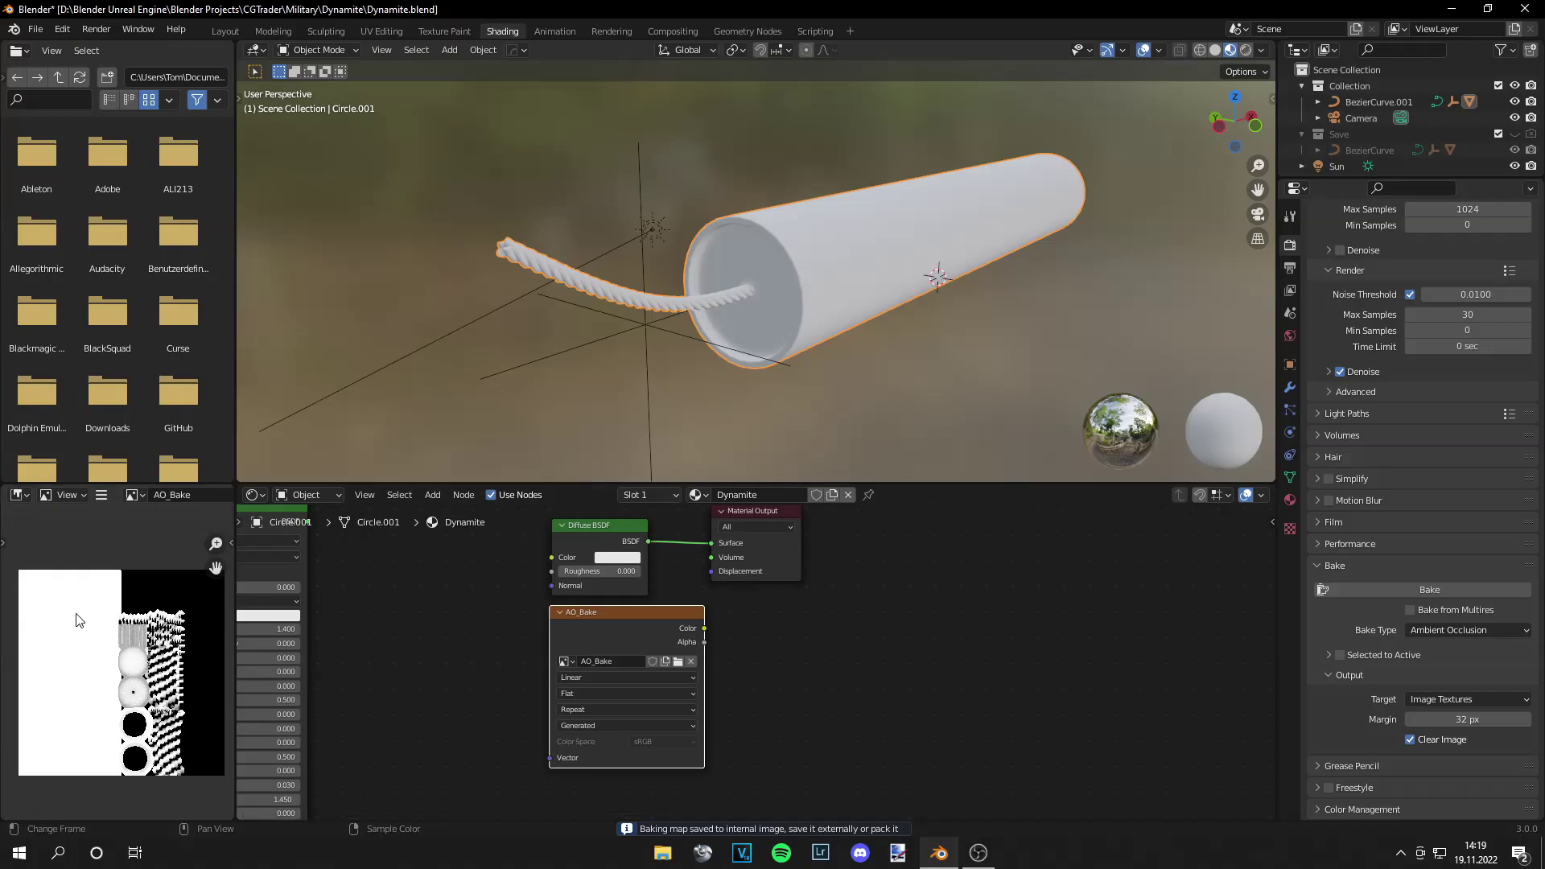
Step: Inspect the baked AO_Bake image in the UV Editing workspace in Object Mode
{"action": "left_click", "coordinate": [375, 28]}
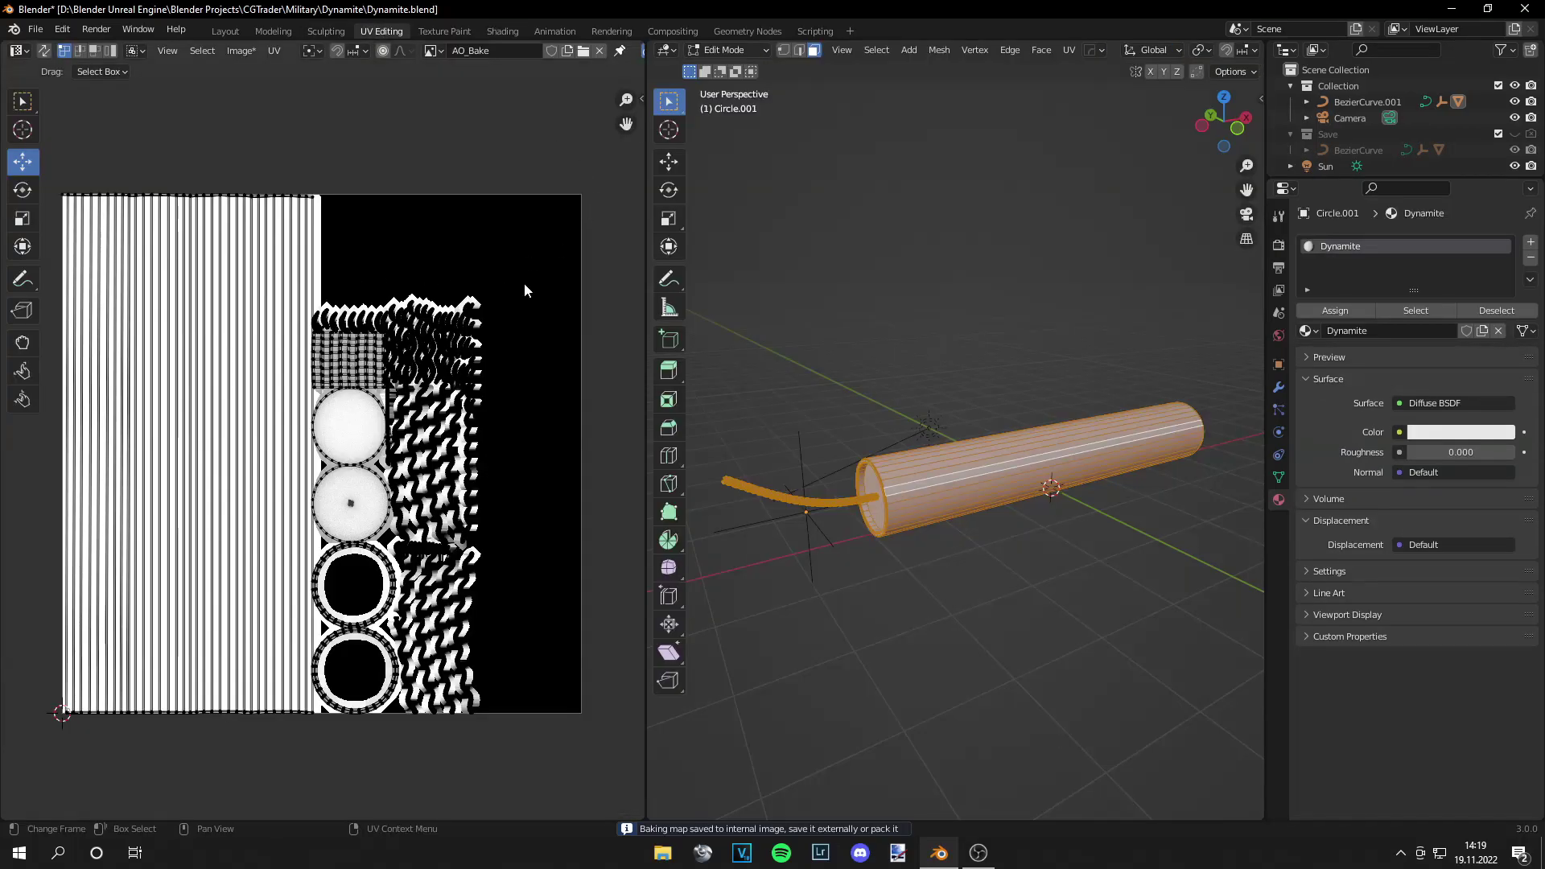
{"action": "key", "text": "Tab"}
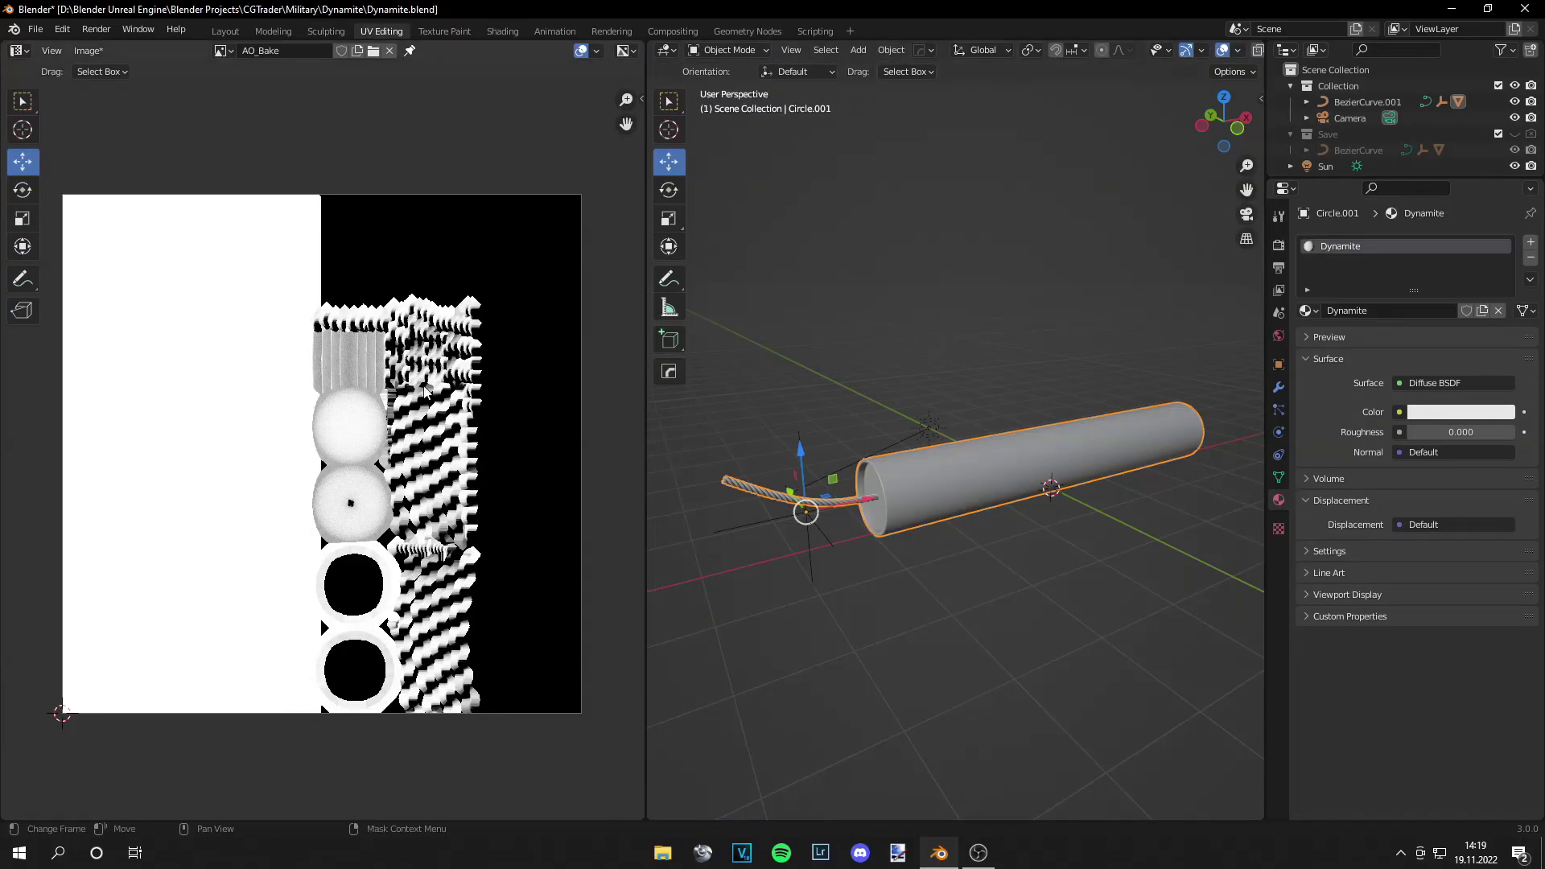
{"action": "middle_click_drag", "start_coordinate": [422, 418], "coordinate": [402, 437]}
{"action": "scroll", "coordinate": [402, 437], "scroll_direction": "up", "scroll_amount": 5}
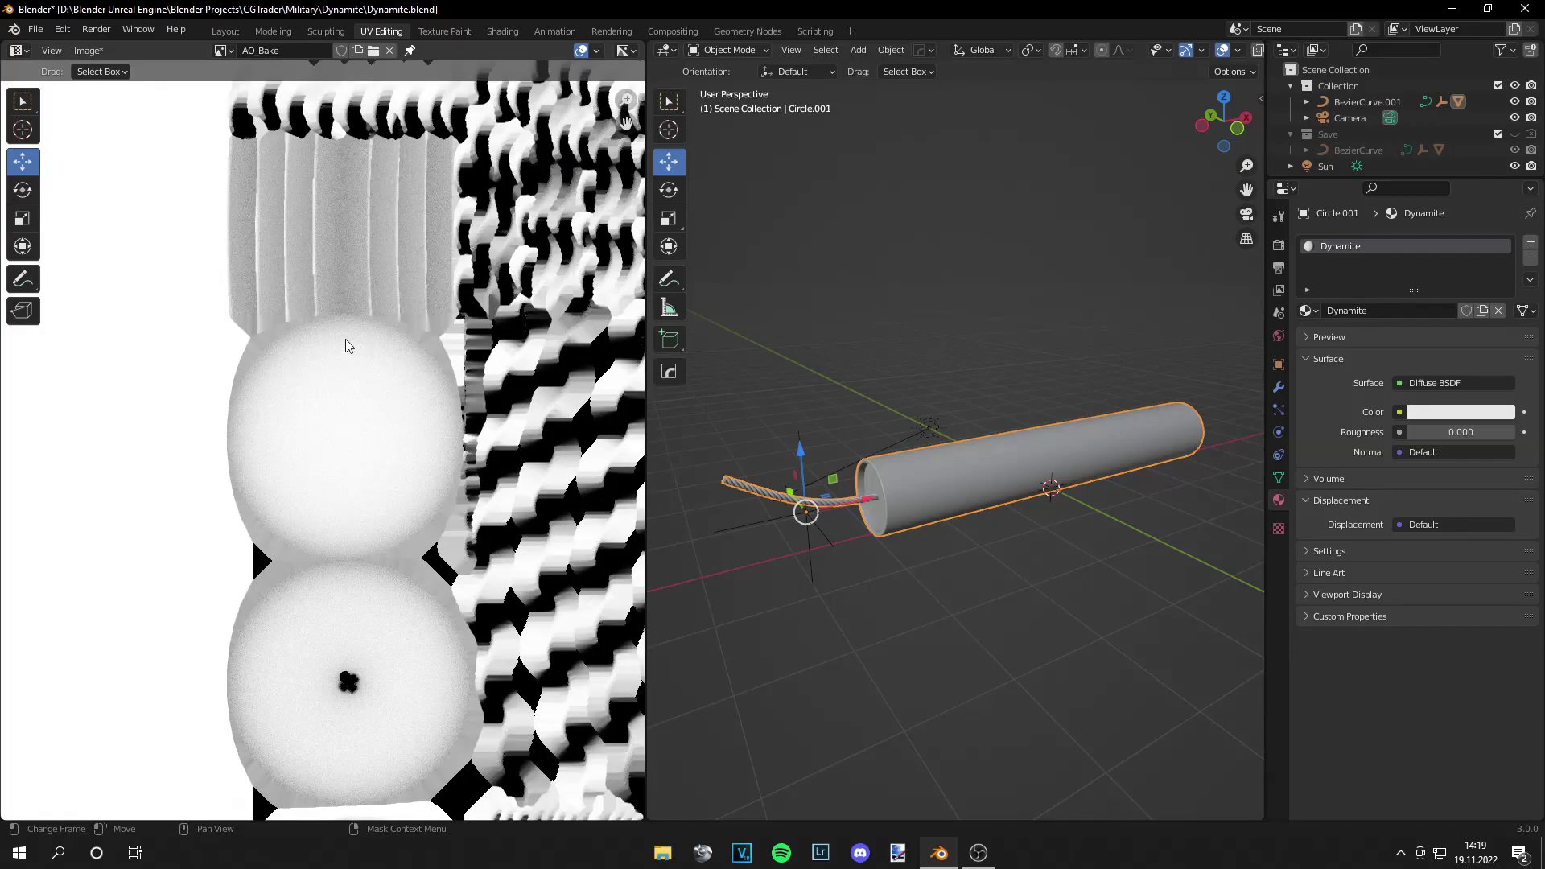
{"action": "scroll", "coordinate": [443, 234], "scroll_direction": "down", "scroll_amount": 6}
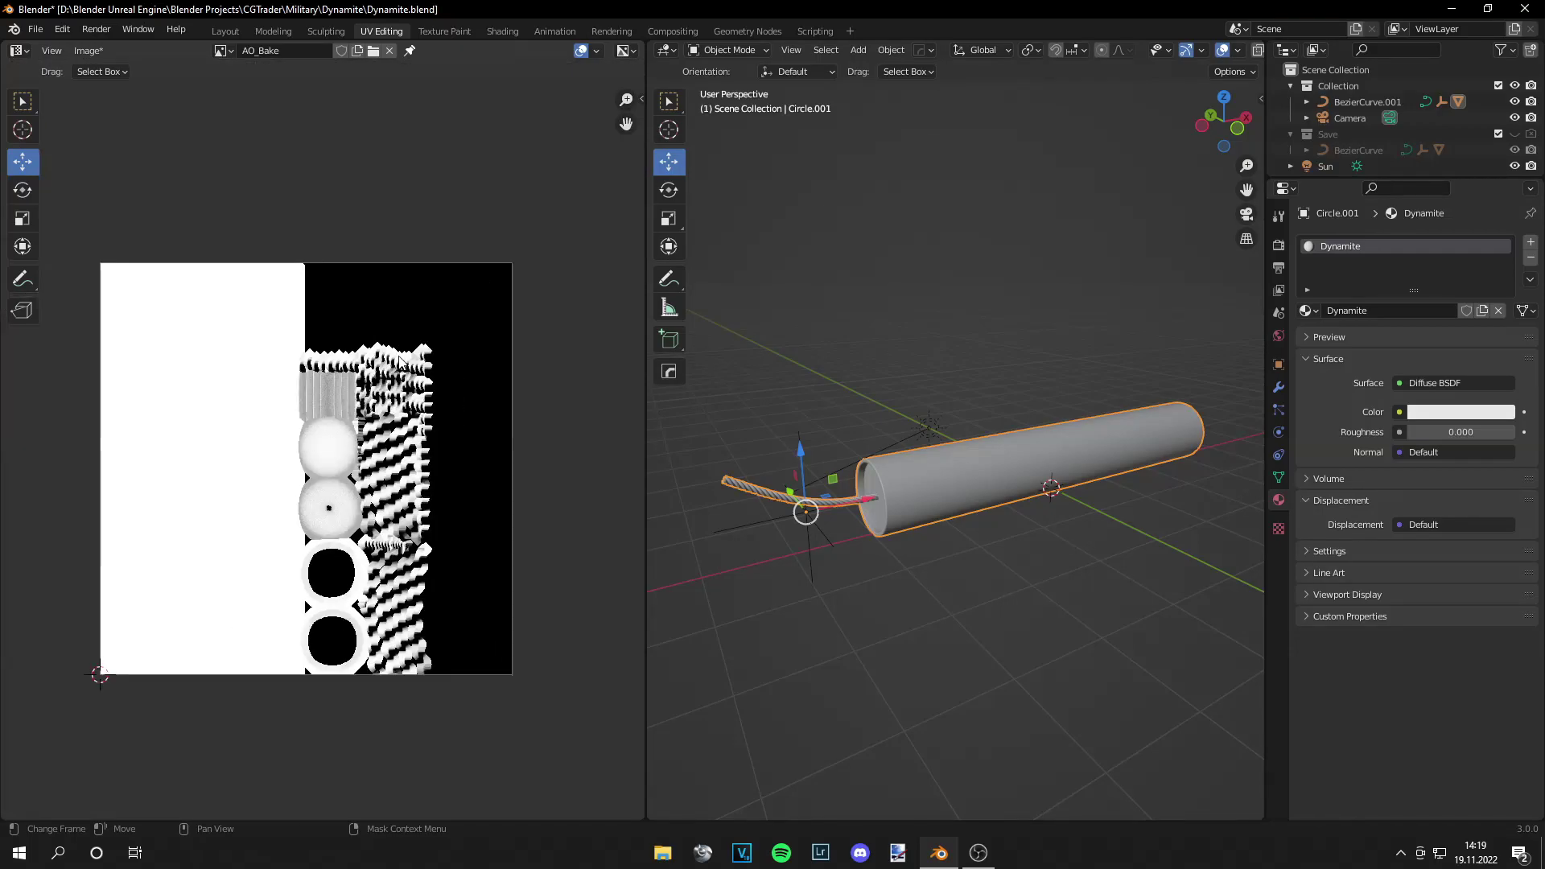
{"action": "left_click", "coordinate": [502, 31]}
Step: Move the AO_Bake node left and reconnect its Color to the Diffuse BSDF Color
{"action": "mouse_move", "coordinate": [671, 622]}
{"action": "left_mouse_down"}
{"action": "mouse_move", "coordinate": [556, 629]}
{"action": "mouse_move", "coordinate": [549, 557]}
{"action": "left_mouse_up"}
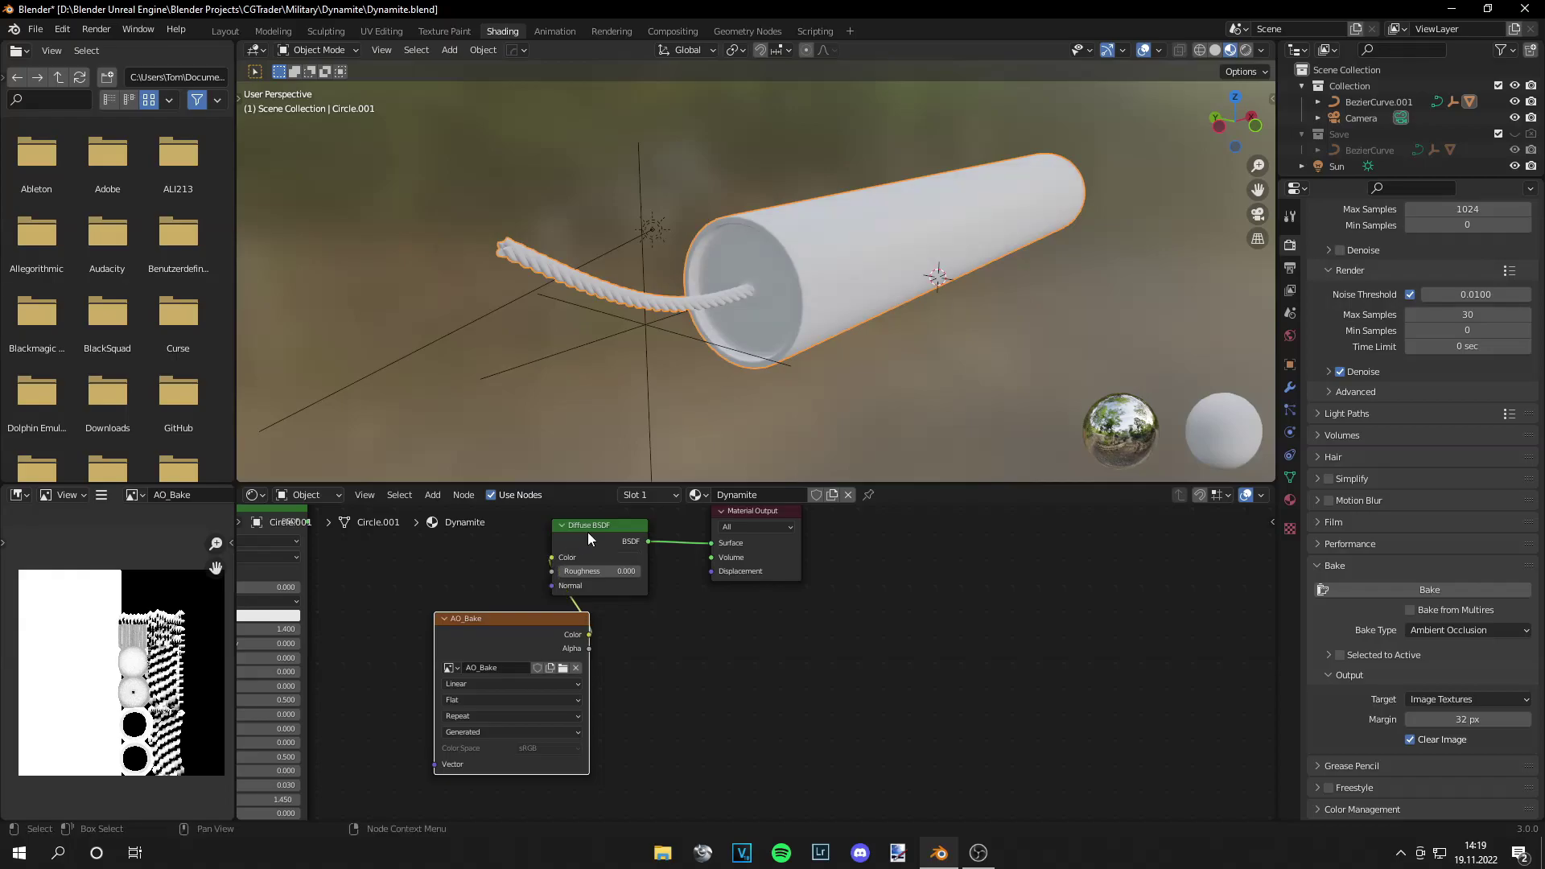
{"action": "middle_click_drag", "start_coordinate": [888, 380], "coordinate": [748, 241]}
{"action": "key", "text": "g"}
{"action": "left_click", "coordinate": [542, 563]}
{"action": "left_click_drag", "start_coordinate": [543, 561], "coordinate": [527, 562]}
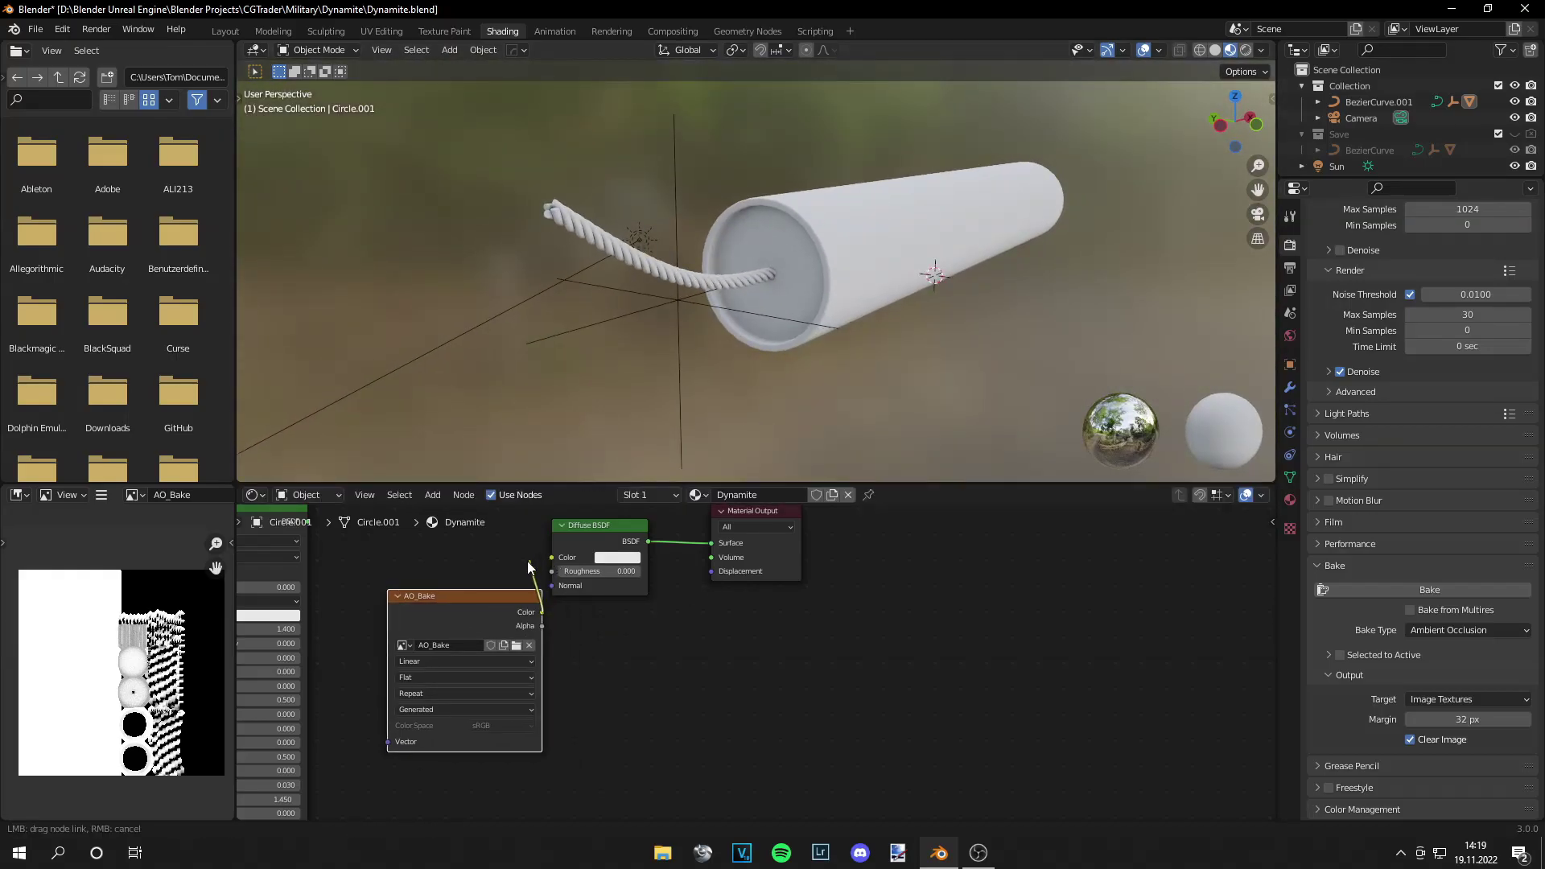
{"action": "scroll", "coordinate": [772, 294], "scroll_direction": "up", "scroll_amount": 1}
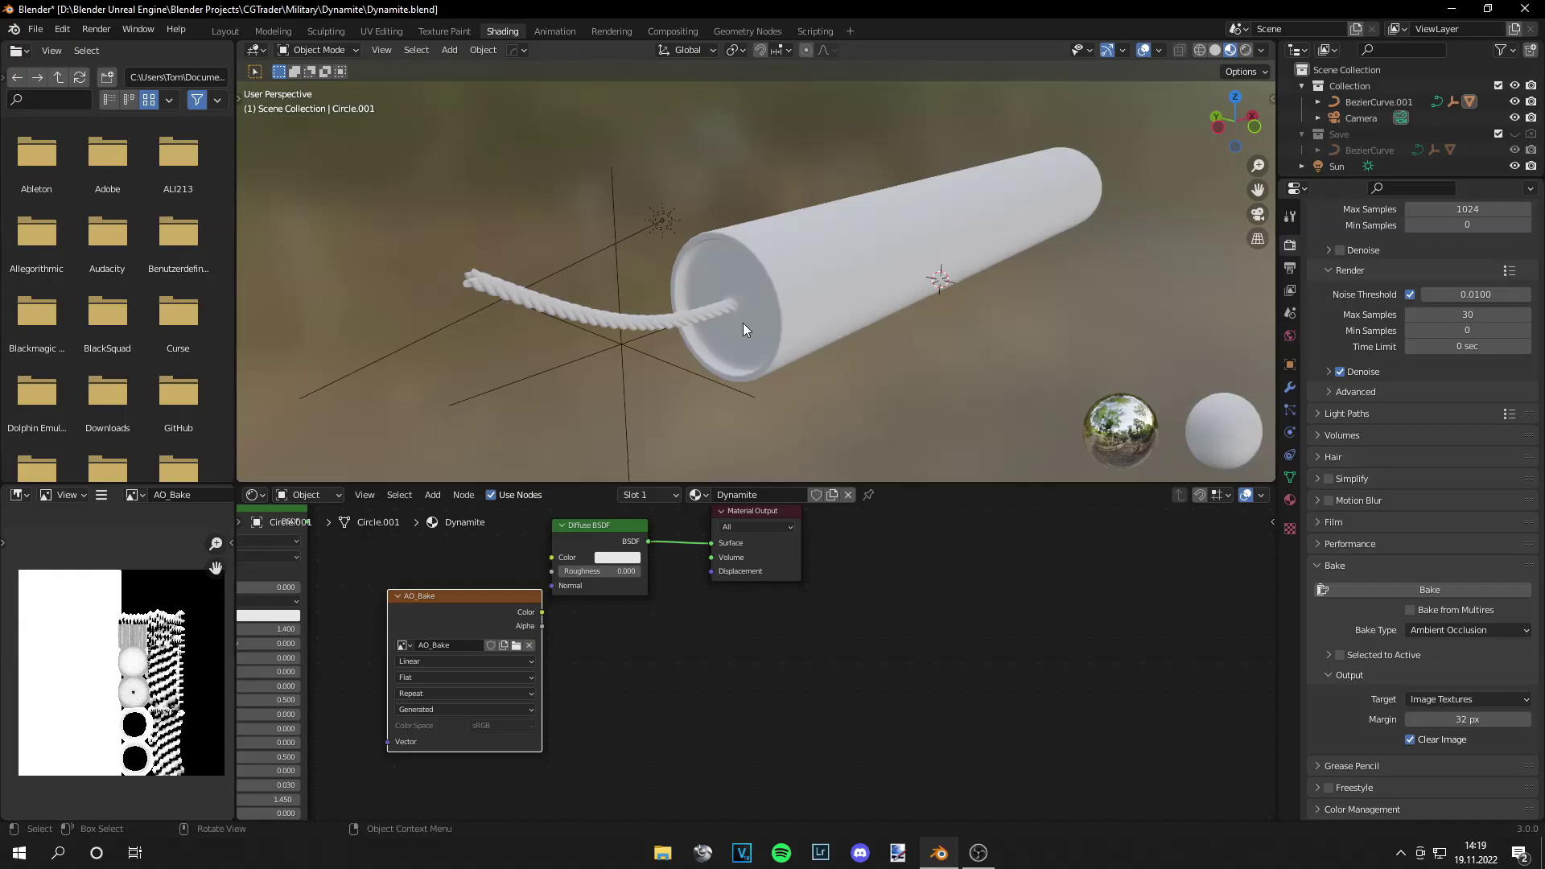
{"action": "scroll", "coordinate": [742, 322], "scroll_direction": "up", "scroll_amount": 2}
{"action": "left_click_drag", "start_coordinate": [541, 612], "coordinate": [552, 557]}
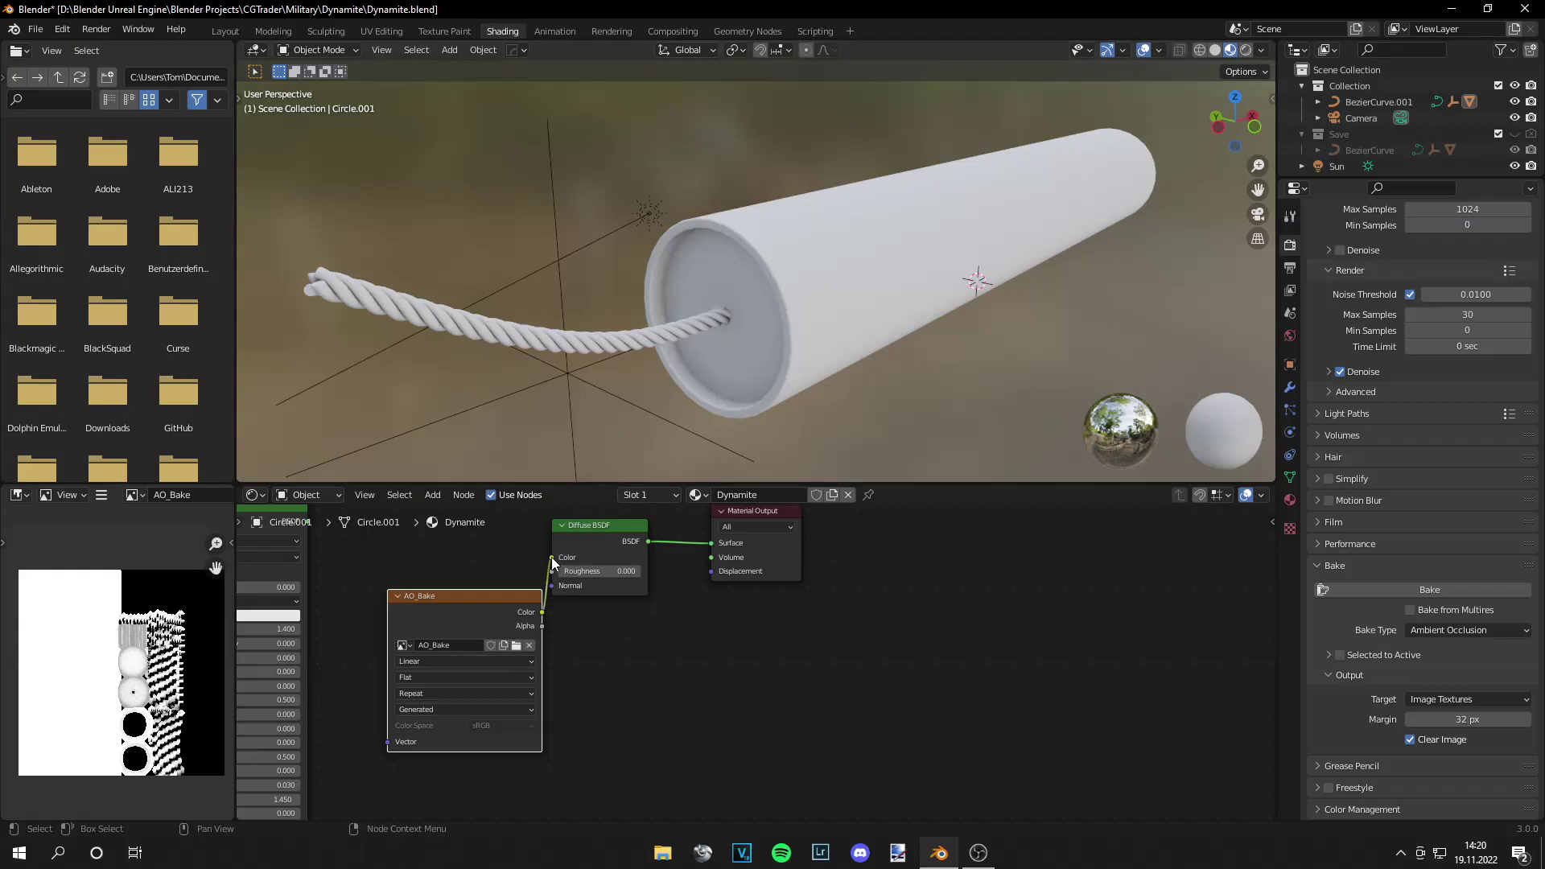
Step: Delete the Diffuse BSDF and connect the Principled BSDF to the Material Output Surface
{"action": "key", "text": "g"}
{"action": "left_click", "coordinate": [528, 563]}
{"action": "left_click", "coordinate": [584, 536]}
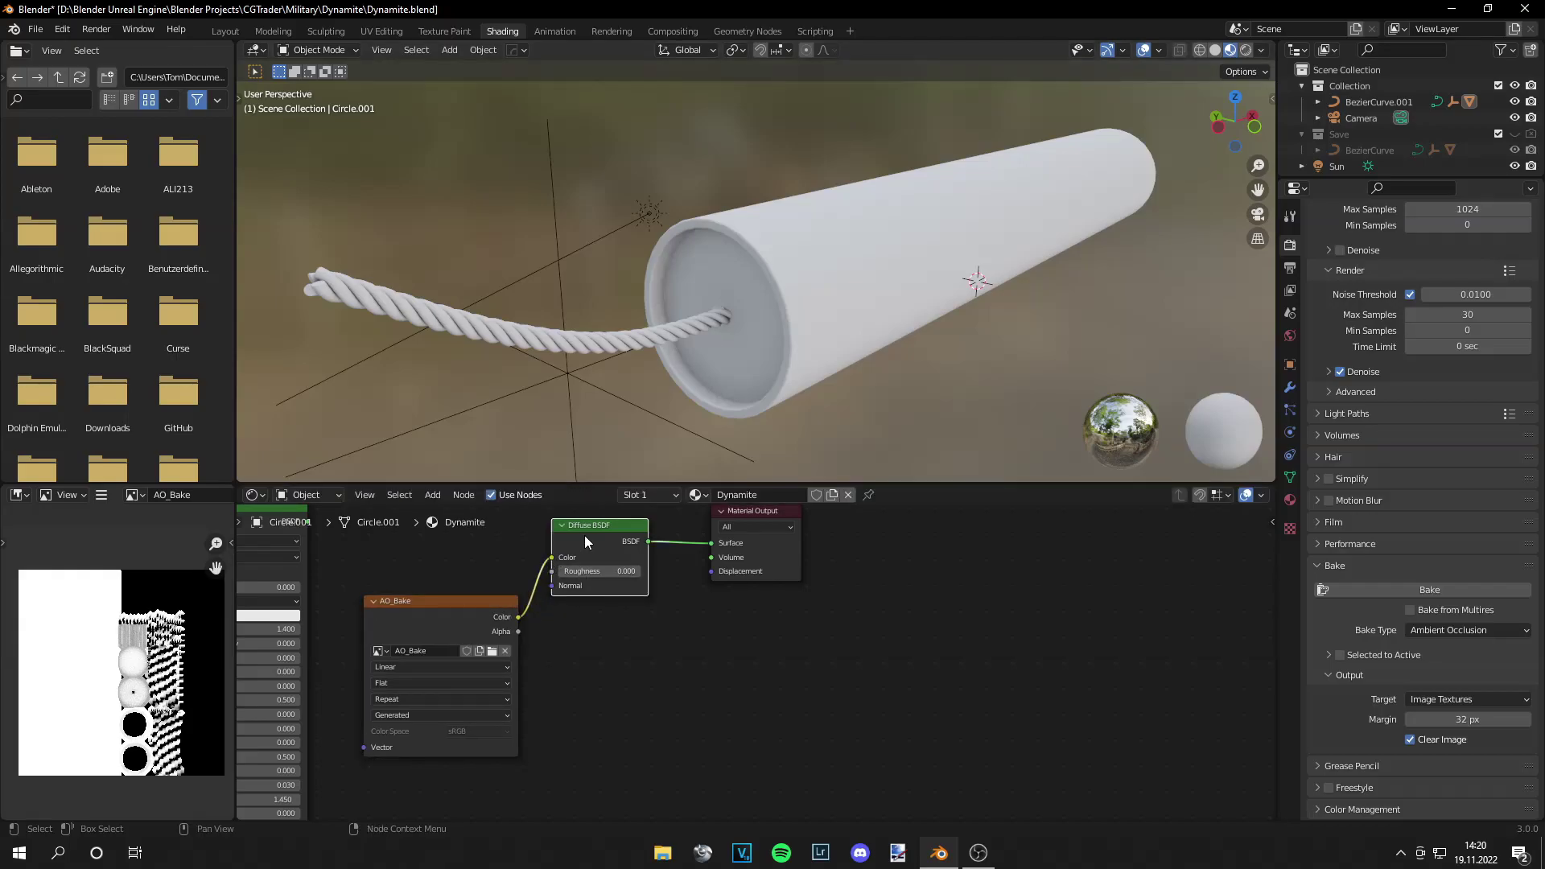
{"action": "key", "text": "x"}
{"action": "scroll", "coordinate": [500, 596], "scroll_direction": "down", "scroll_amount": 1}
{"action": "middle_click_drag", "start_coordinate": [500, 596], "coordinate": [775, 602]}
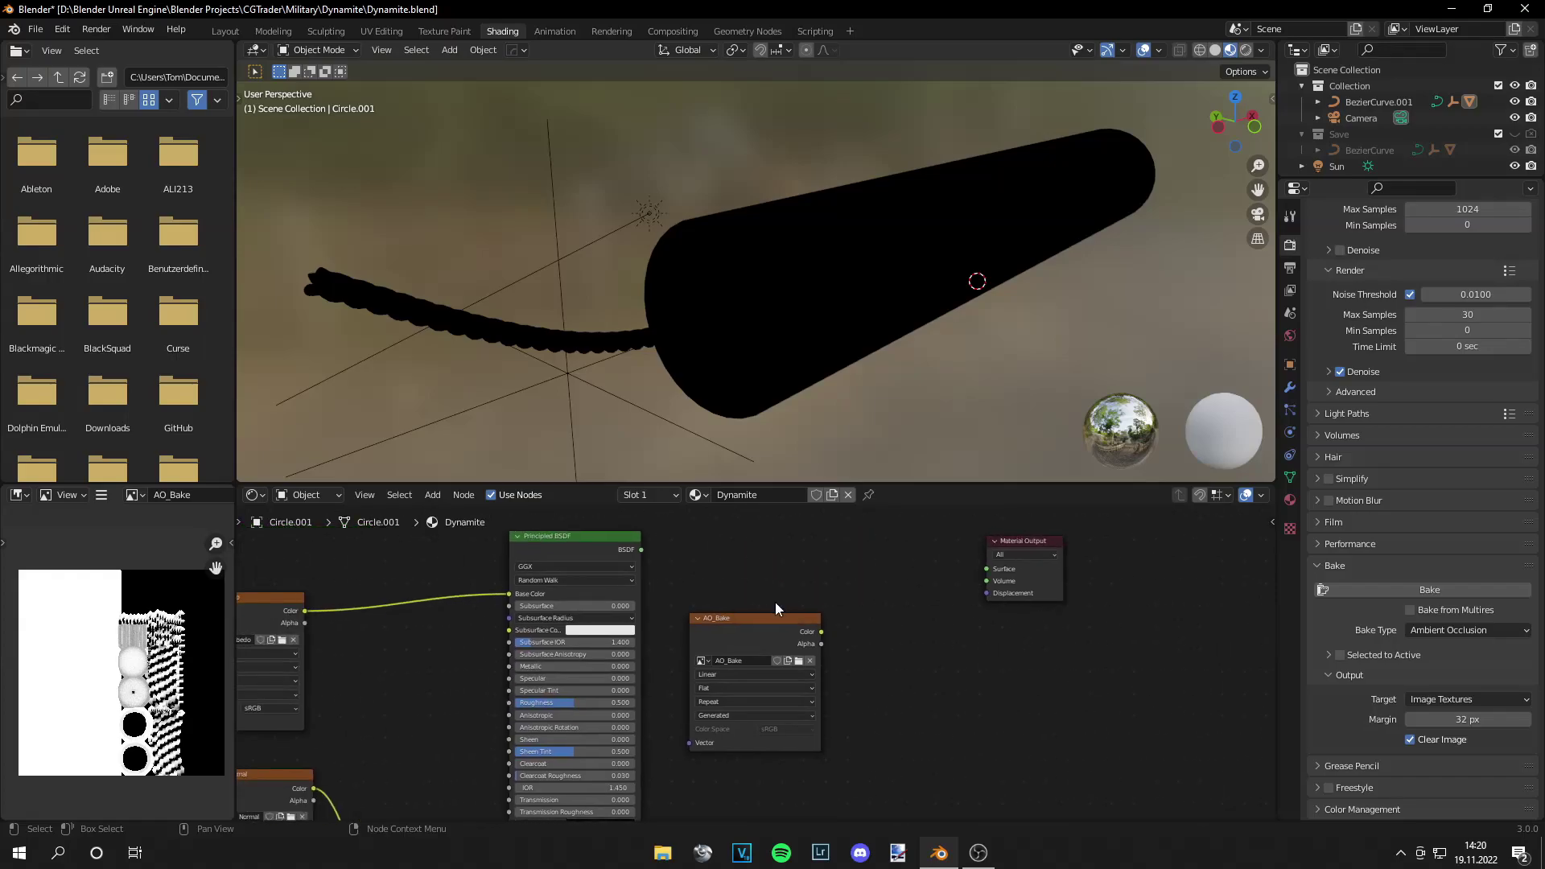
{"action": "left_click_drag", "start_coordinate": [641, 550], "coordinate": [986, 568]}
Step: Place the AO_Bake node beside the Dynamite_Albedo node, moving Dynamite_Albedo upward
{"action": "left_click_drag", "start_coordinate": [769, 626], "coordinate": [437, 648]}
{"action": "middle_click_drag", "start_coordinate": [437, 648], "coordinate": [649, 629]}
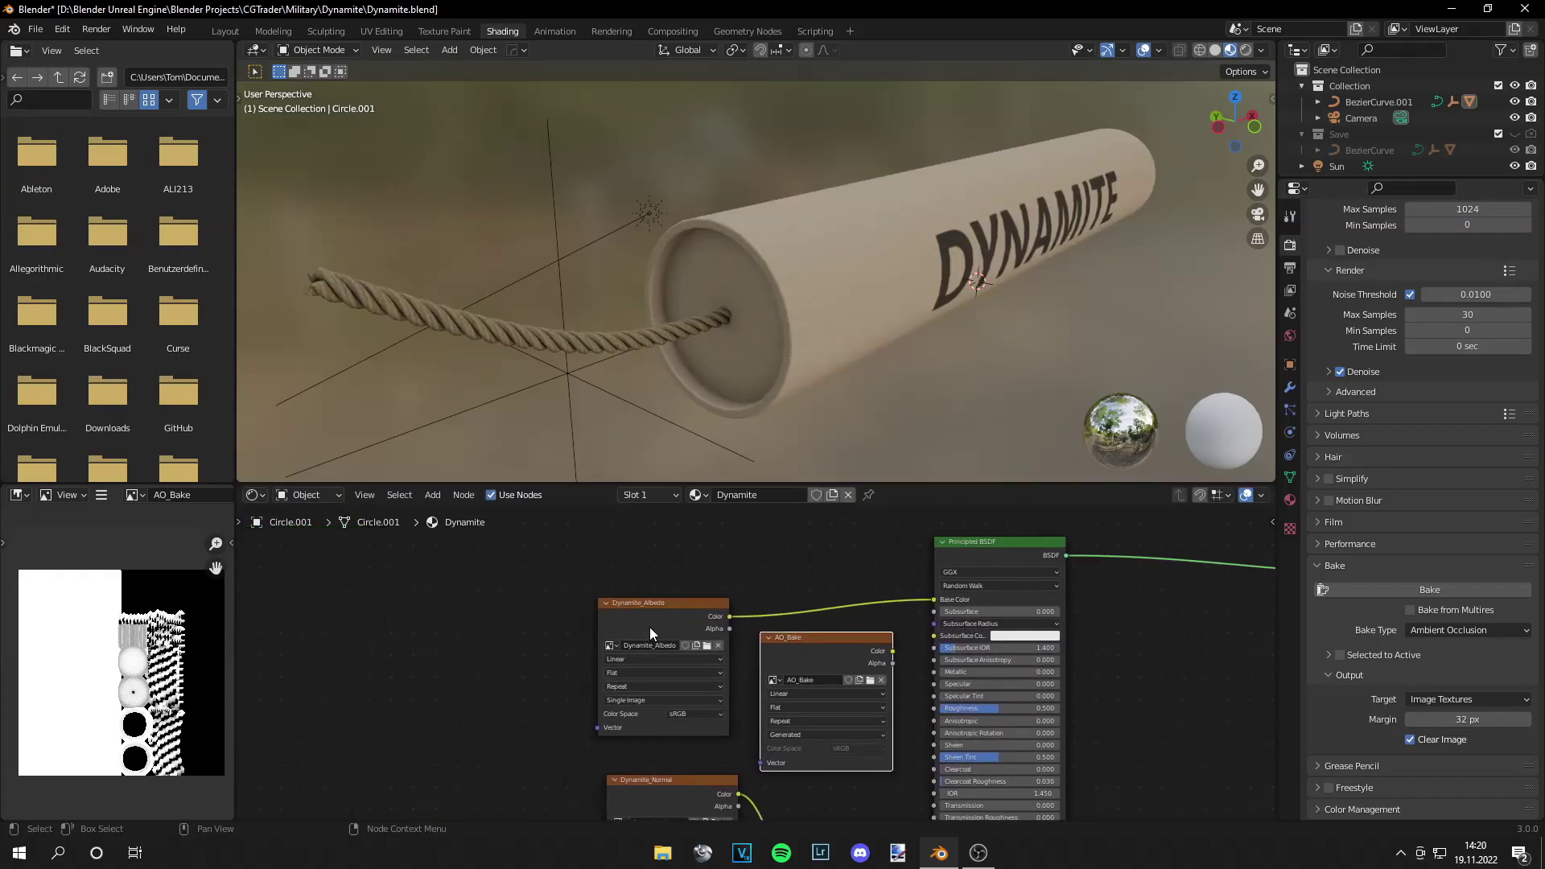
{"action": "left_click", "coordinate": [652, 609]}
{"action": "left_click_drag", "start_coordinate": [658, 601], "coordinate": [649, 537]}
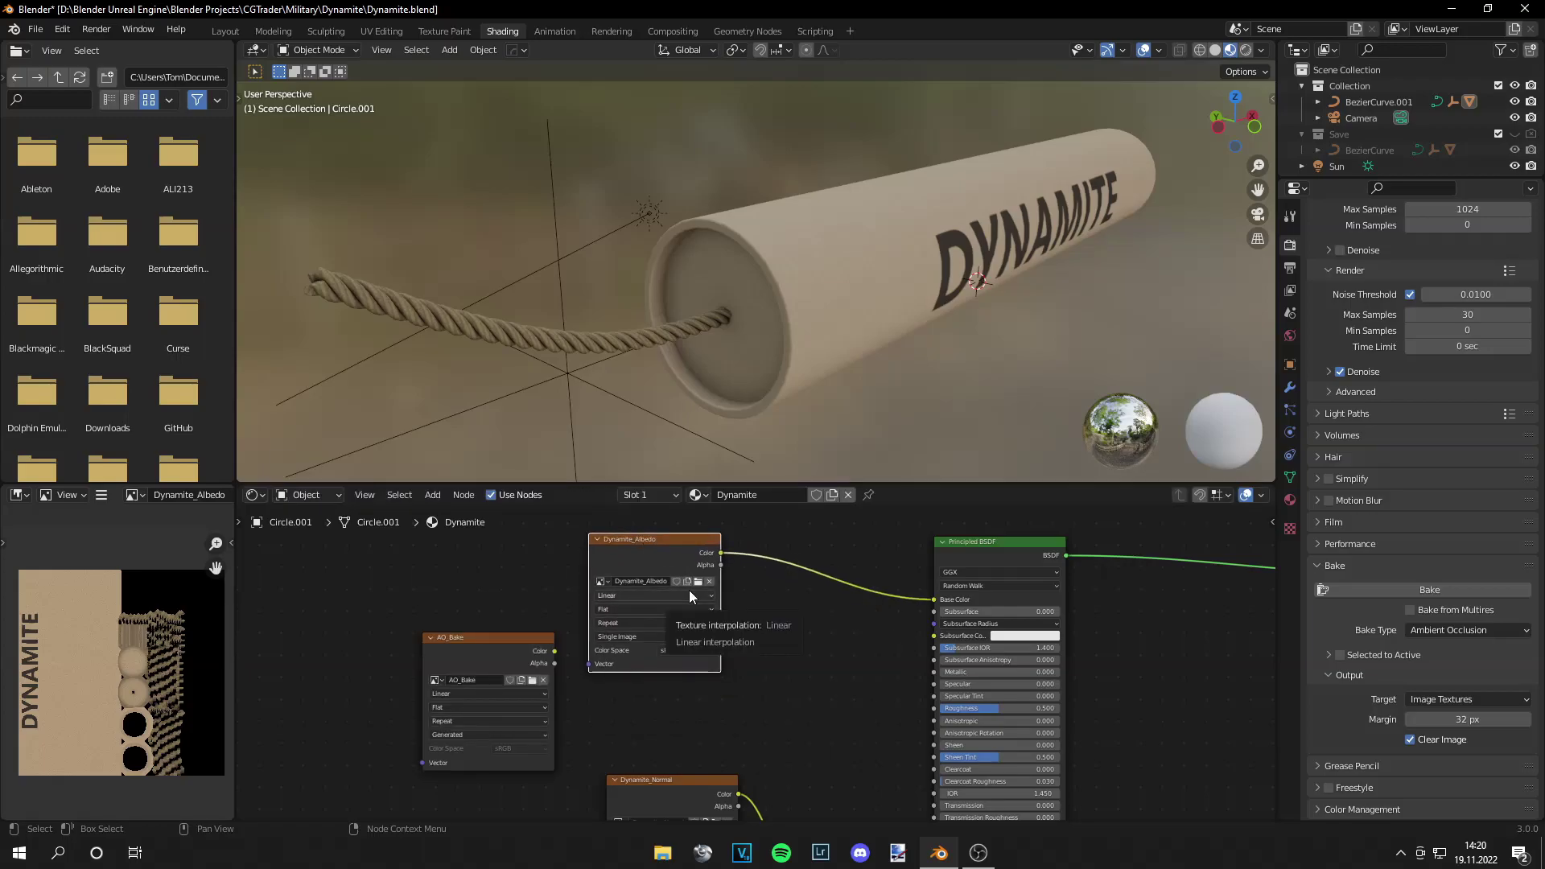
{"action": "key", "text": "shift+a"}
Step: Insert a MixRGB node on the Dynamite_Albedo-to-Base Color link
{"action": "left_click", "coordinate": [771, 599]}
{"action": "type", "text": "mix"}
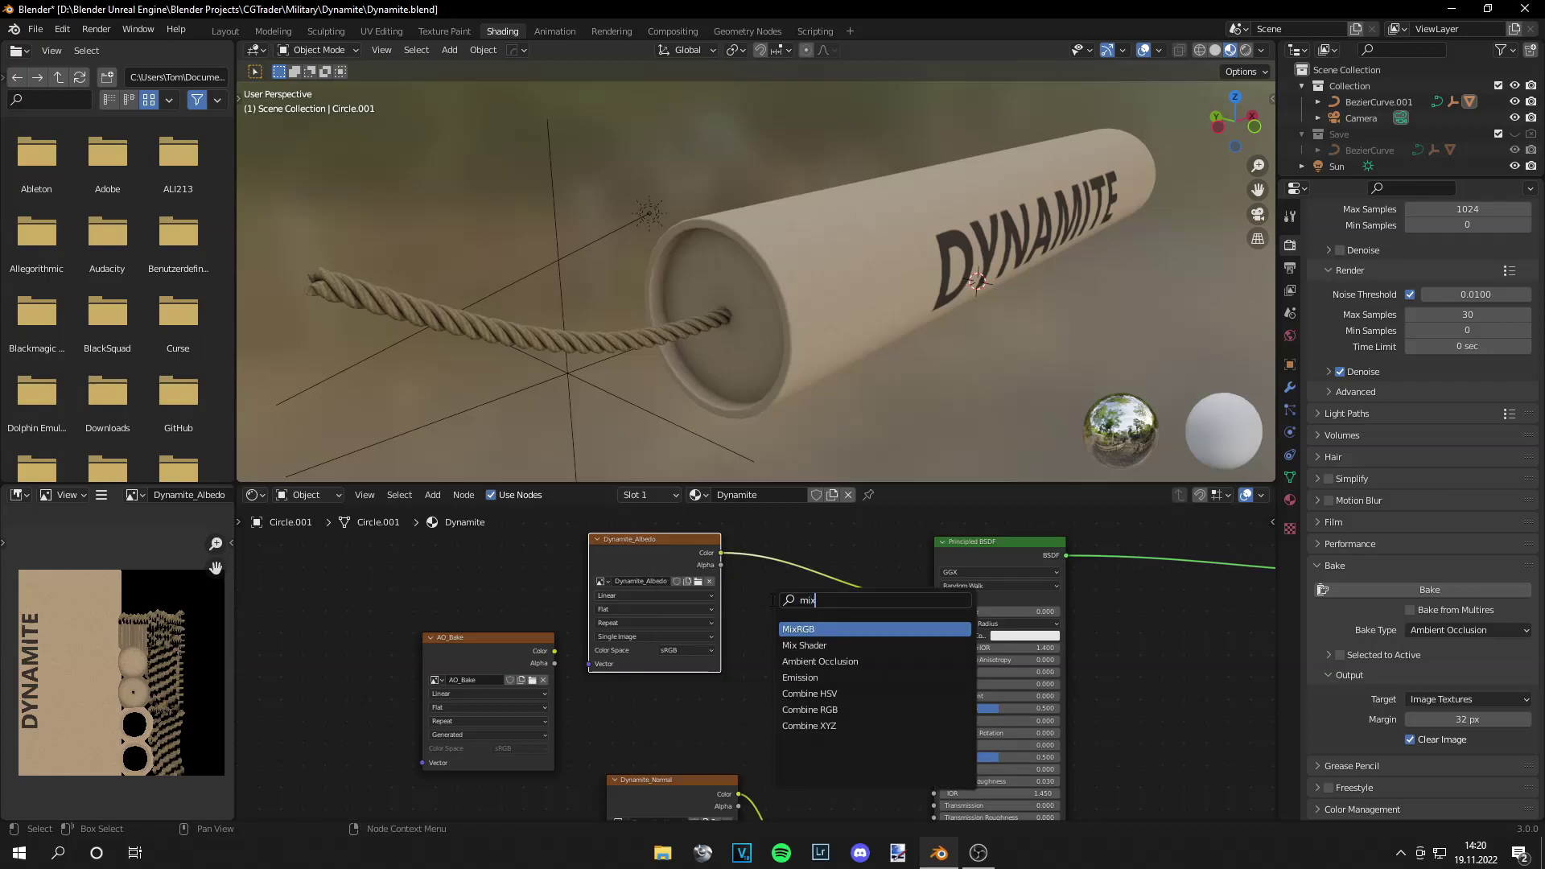
{"action": "key", "text": "Return"}
{"action": "left_click", "coordinate": [796, 565]}
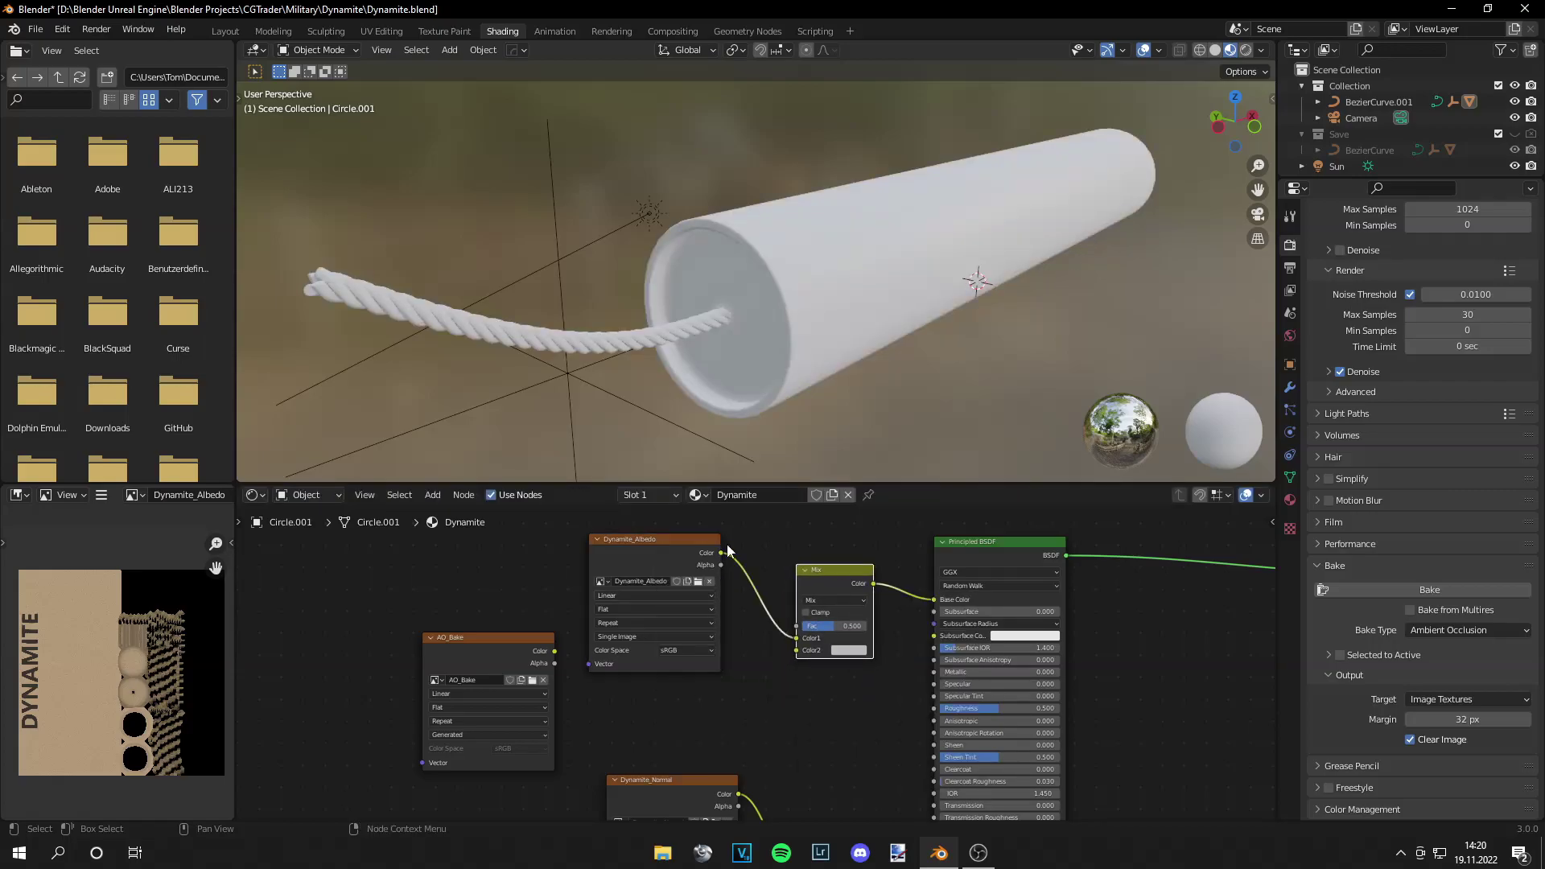
{"action": "left_click_drag", "start_coordinate": [655, 547], "coordinate": [619, 541]}
{"action": "left_click", "coordinate": [620, 541]}
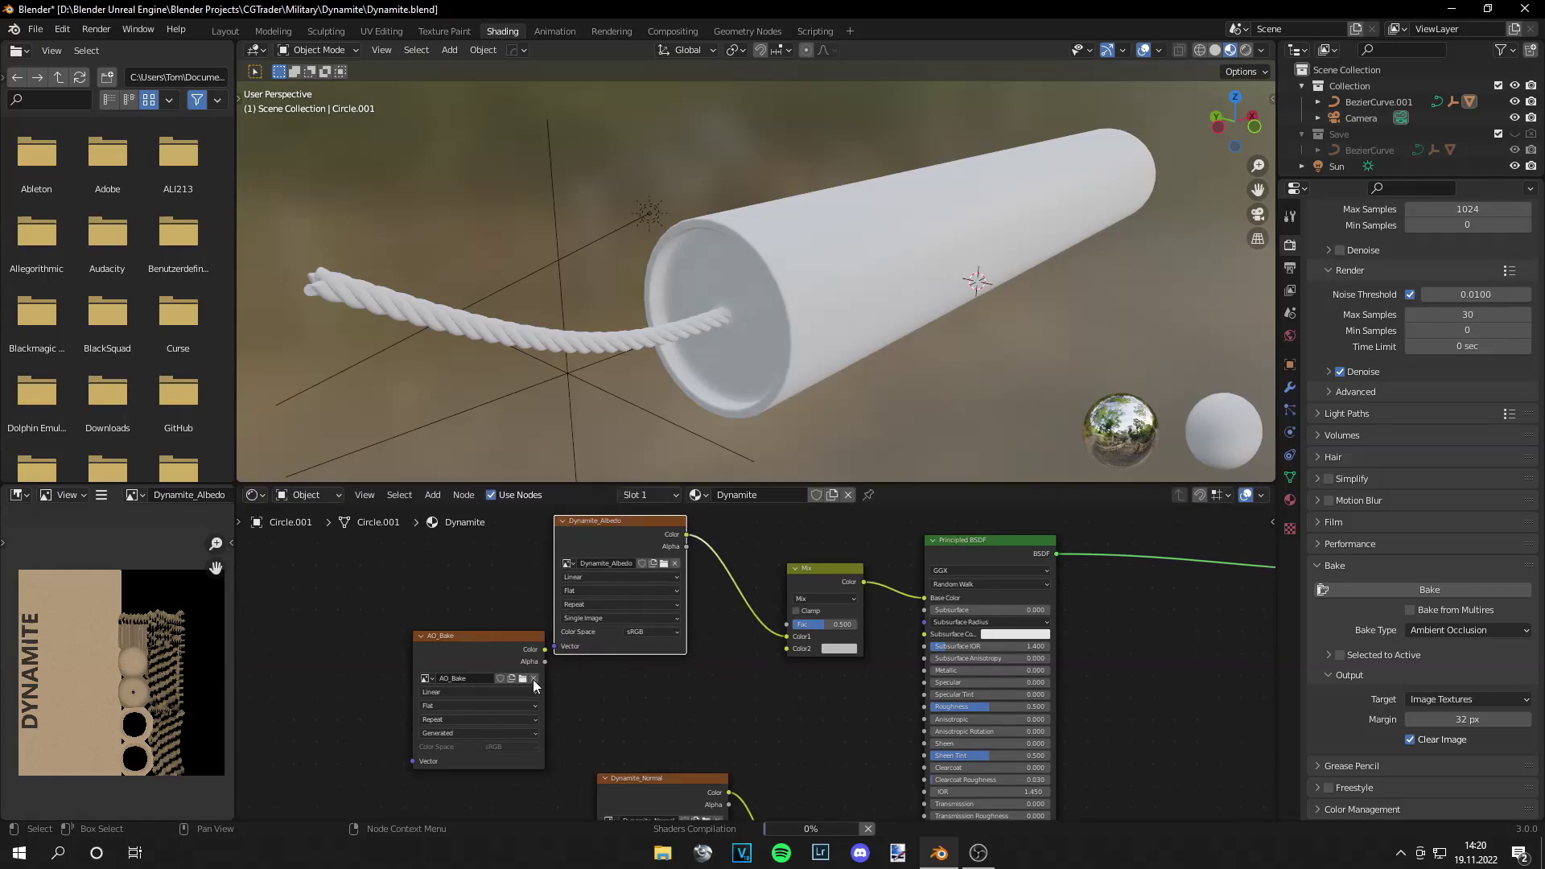
{"action": "middle_click_drag", "start_coordinate": [533, 679], "coordinate": [339, 631]}
{"action": "middle_click_drag", "start_coordinate": [645, 698], "coordinate": [722, 683]}
{"action": "scroll", "coordinate": [721, 682], "scroll_direction": "up", "scroll_amount": 2}
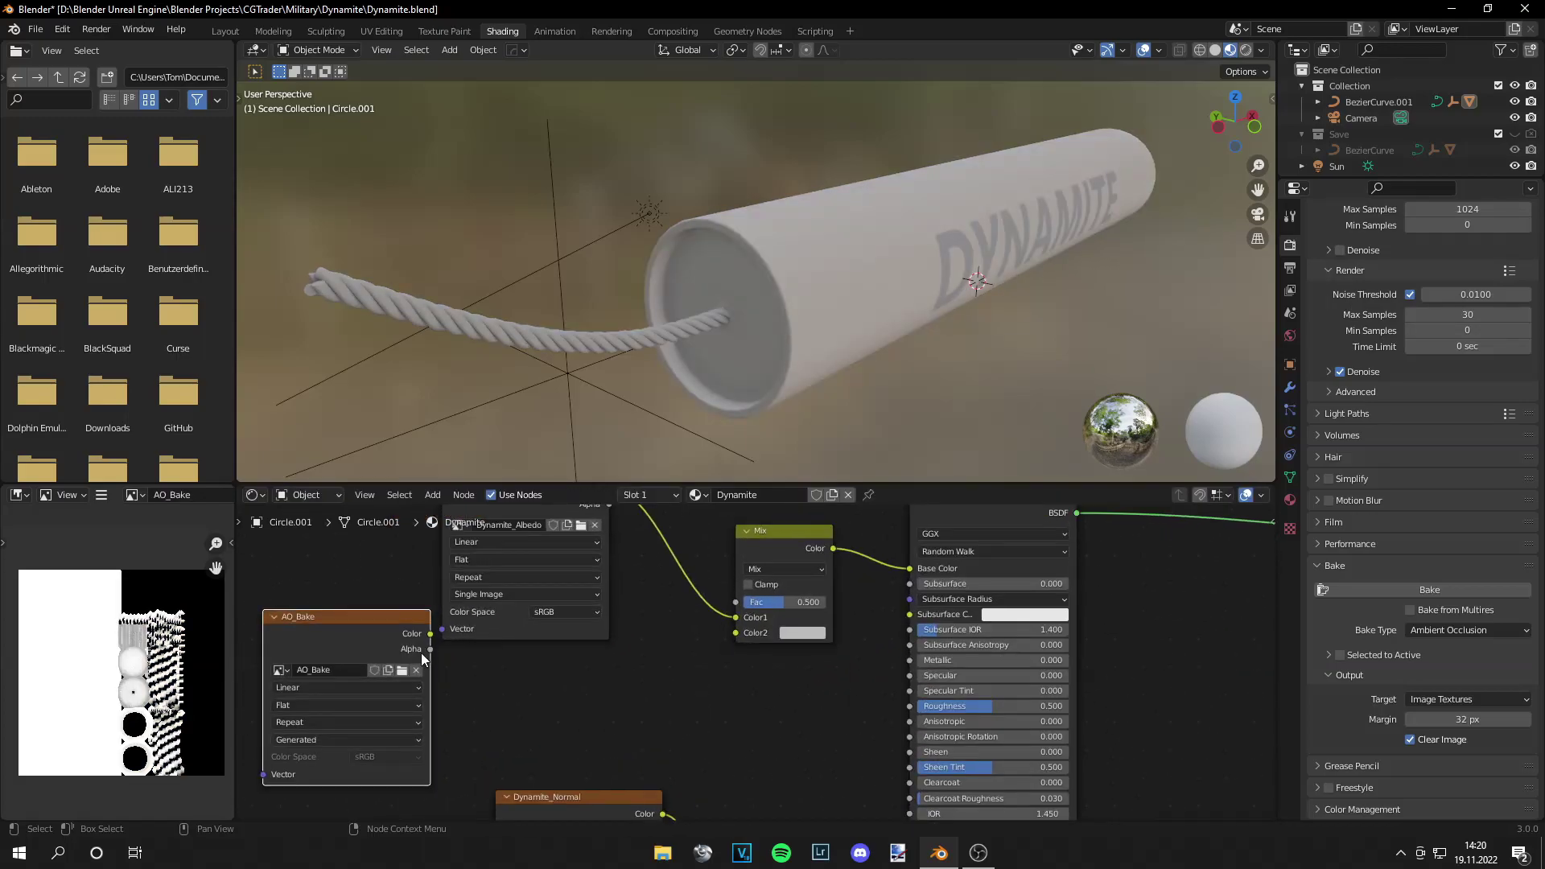
Step: Connect AO_Bake Color to Color2, set the mix to Multiply with Fac 1.000
{"action": "left_click_drag", "start_coordinate": [429, 634], "coordinate": [735, 632]}
{"action": "left_click_drag", "start_coordinate": [346, 617], "coordinate": [342, 656]}
{"action": "left_click", "coordinate": [756, 571]}
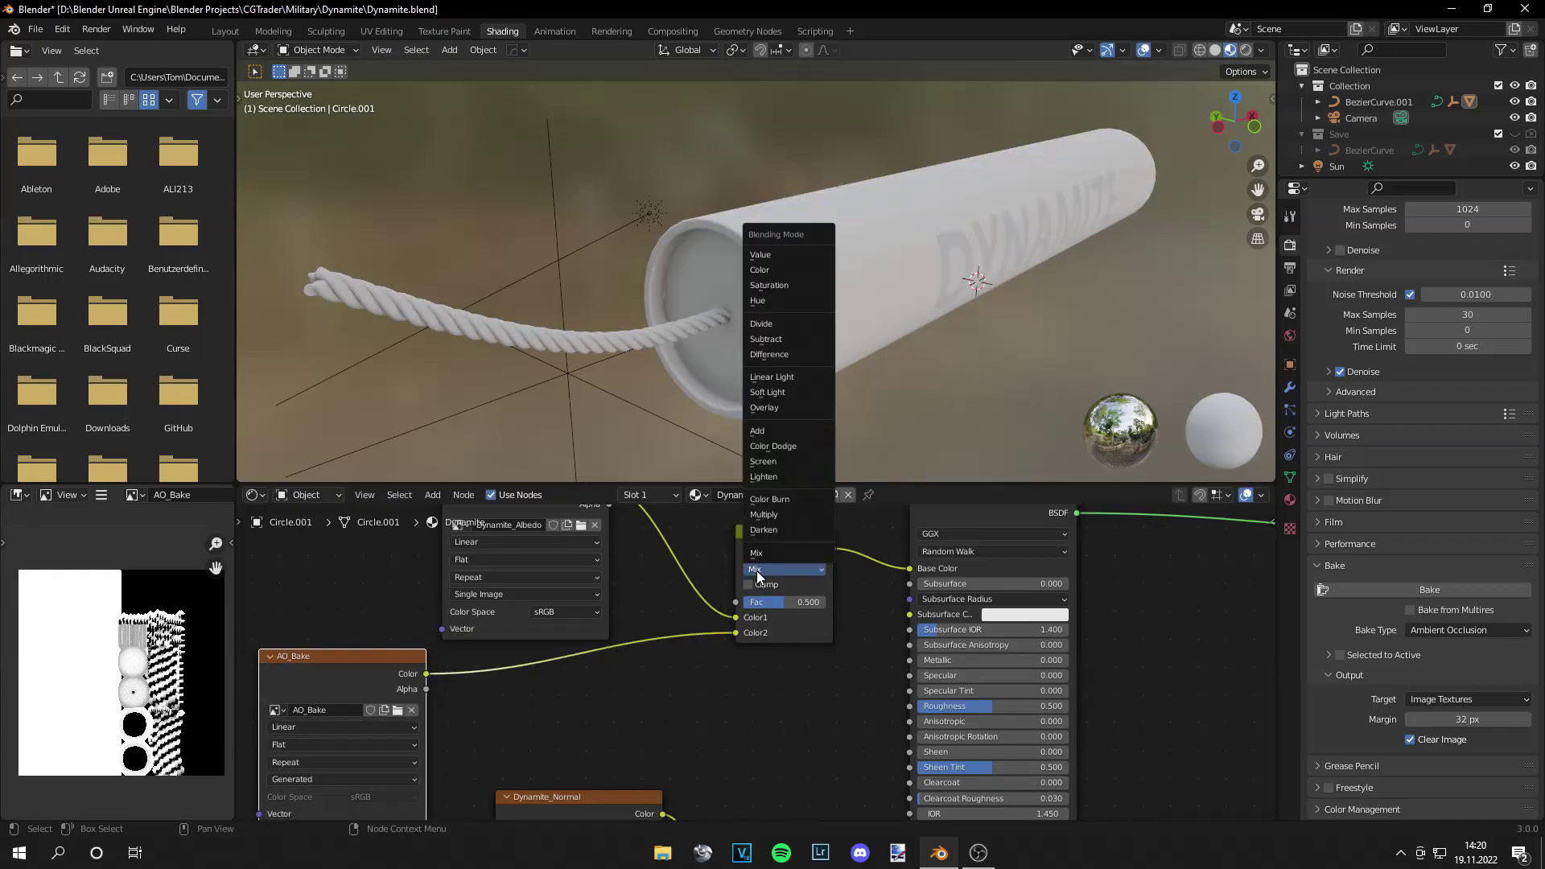
{"action": "left_click", "coordinate": [780, 515]}
{"action": "scroll", "coordinate": [802, 578], "scroll_direction": "down", "scroll_amount": 1}
{"action": "mouse_move", "coordinate": [781, 602]}
{"action": "left_mouse_down"}
{"action": "mouse_move", "coordinate": [724, 602]}
{"action": "mouse_move", "coordinate": [803, 606]}
{"action": "left_mouse_up"}
{"action": "middle_click_drag", "start_coordinate": [796, 403], "coordinate": [639, 348]}
{"action": "scroll", "coordinate": [640, 346], "scroll_direction": "up", "scroll_amount": 5}
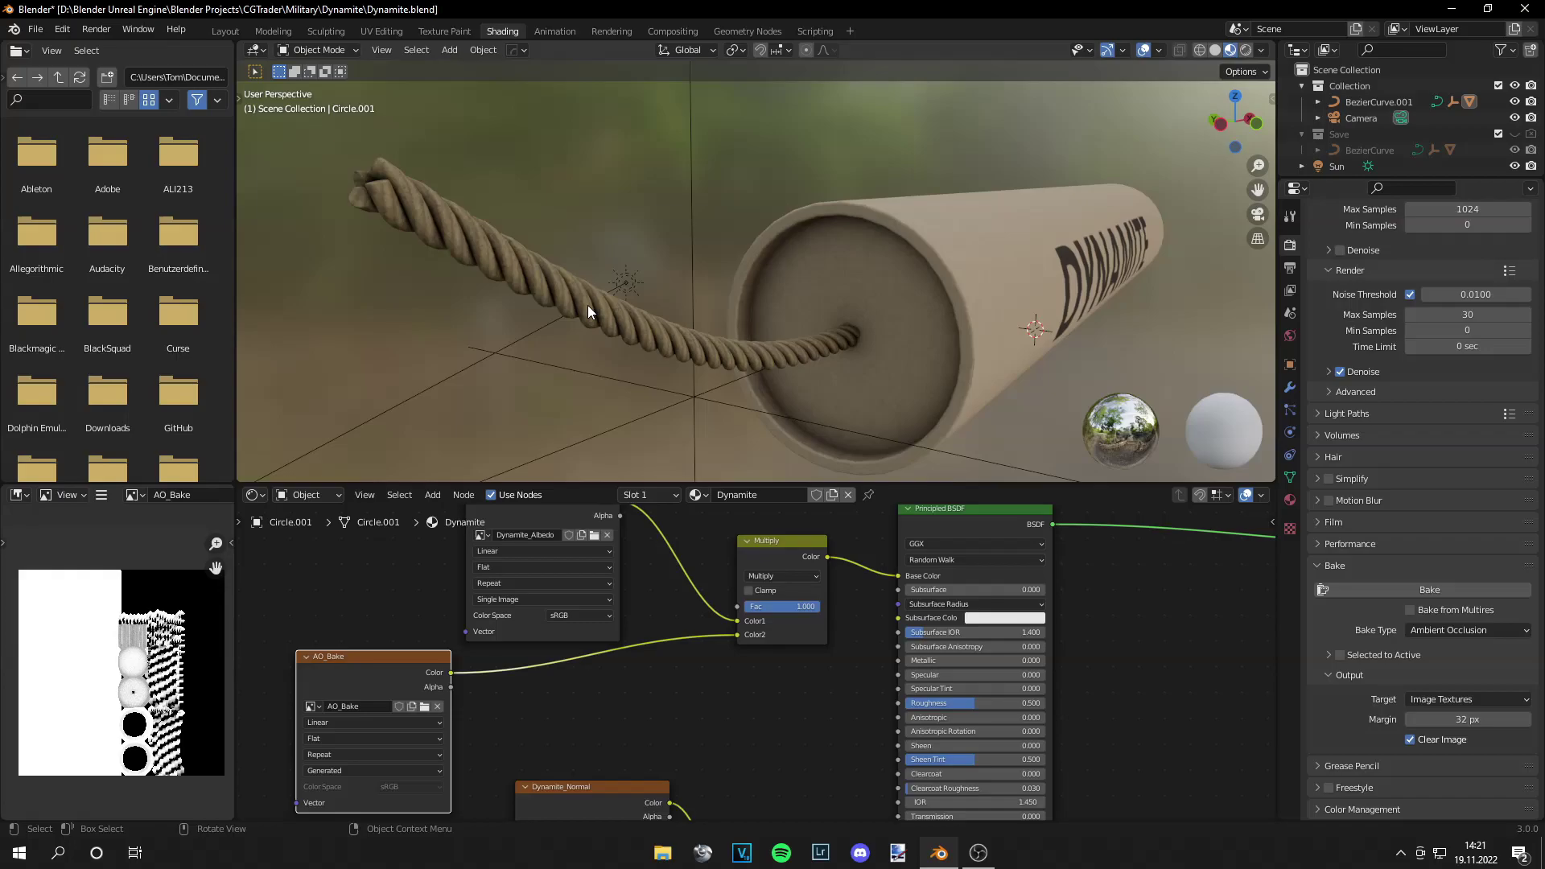
{"action": "scroll", "coordinate": [880, 229], "scroll_direction": "down", "scroll_amount": 5}
{"action": "middle_click_drag", "start_coordinate": [880, 230], "coordinate": [826, 246]}
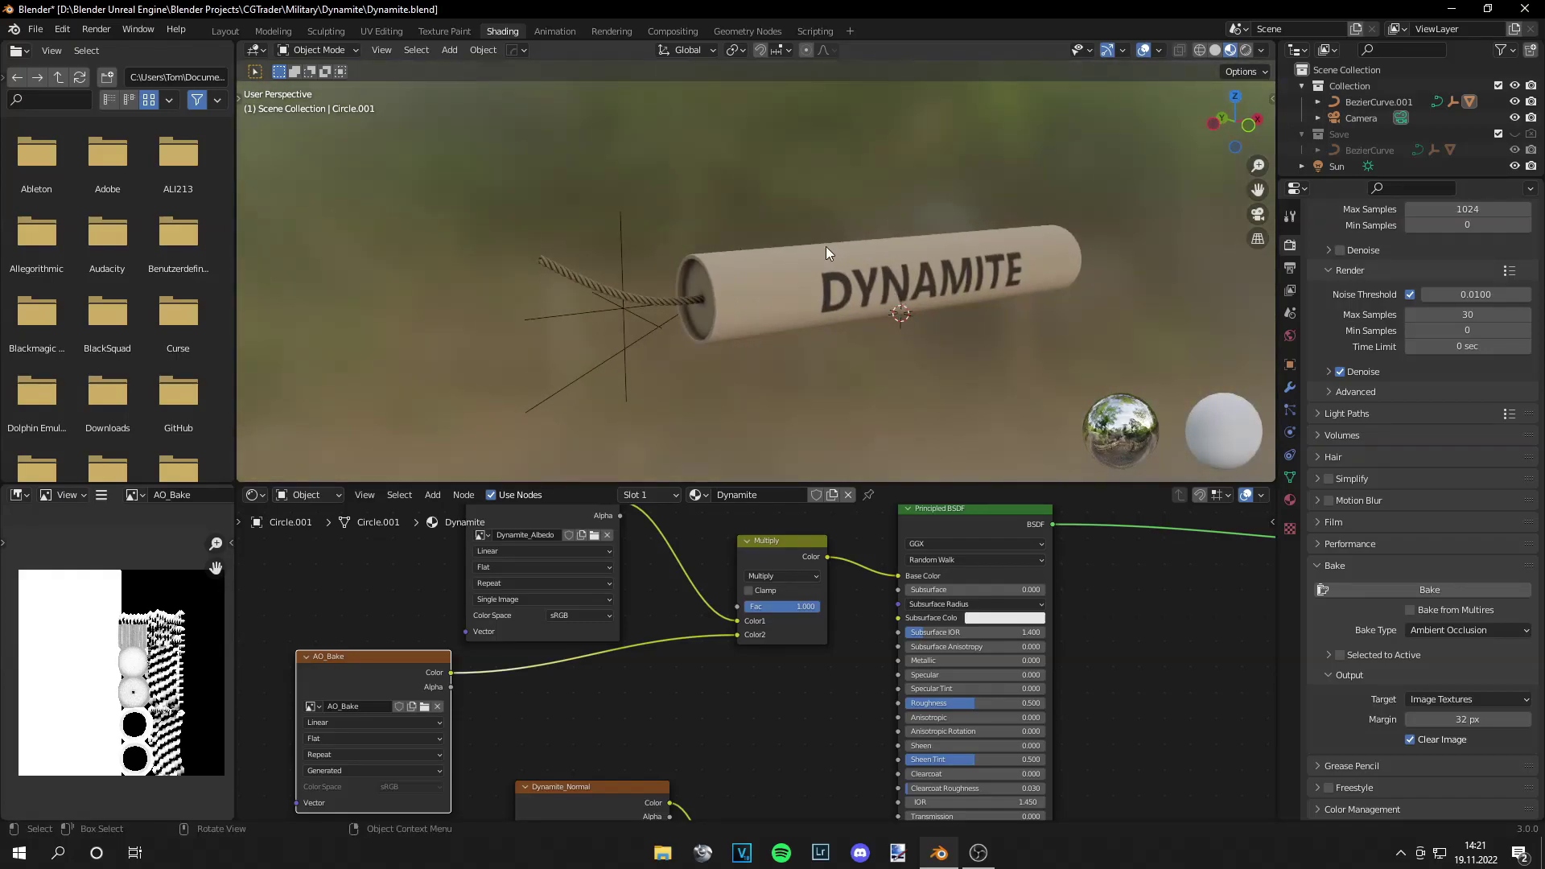